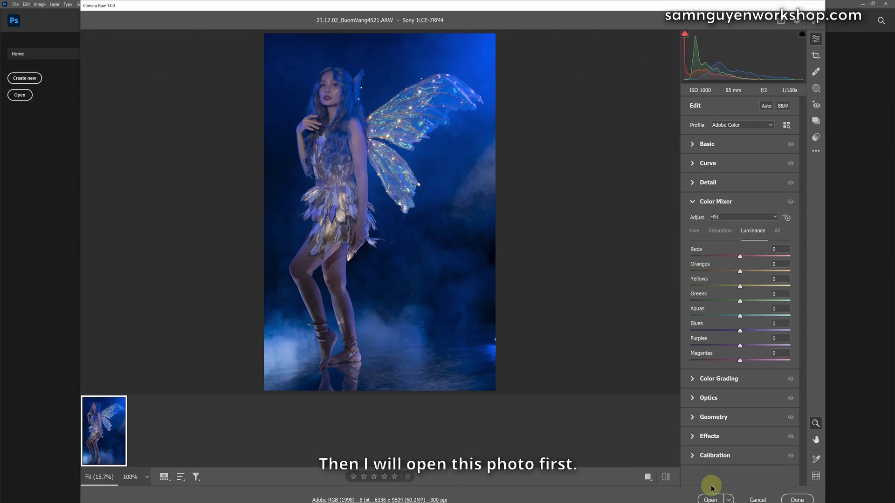
- Open the raw fairy studio photo from Camera Raw into Photoshop
left_click(710, 498)
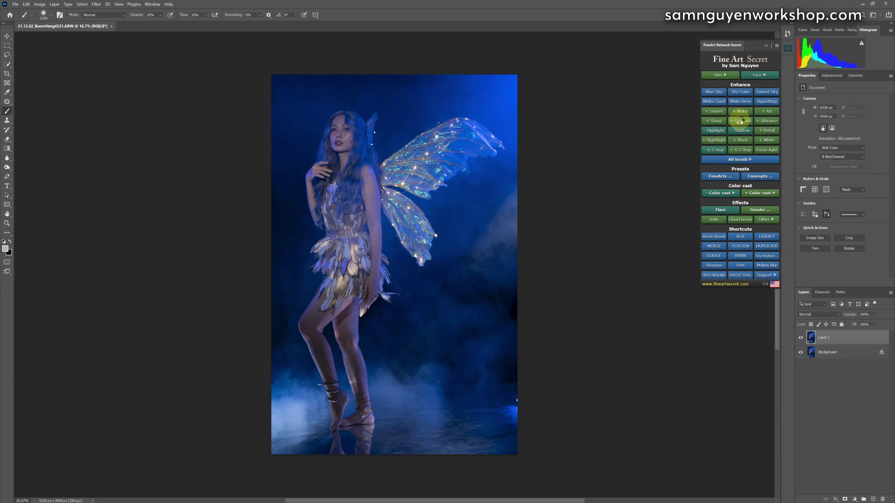
- Add a + Contrast layer from the FineArt Secret panel and duplicate it
left_click(739, 121)
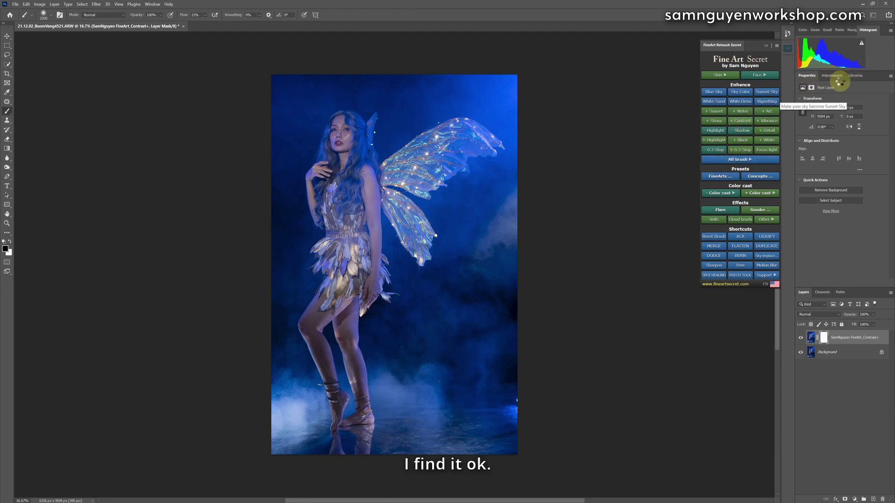
key("ctrl+j")
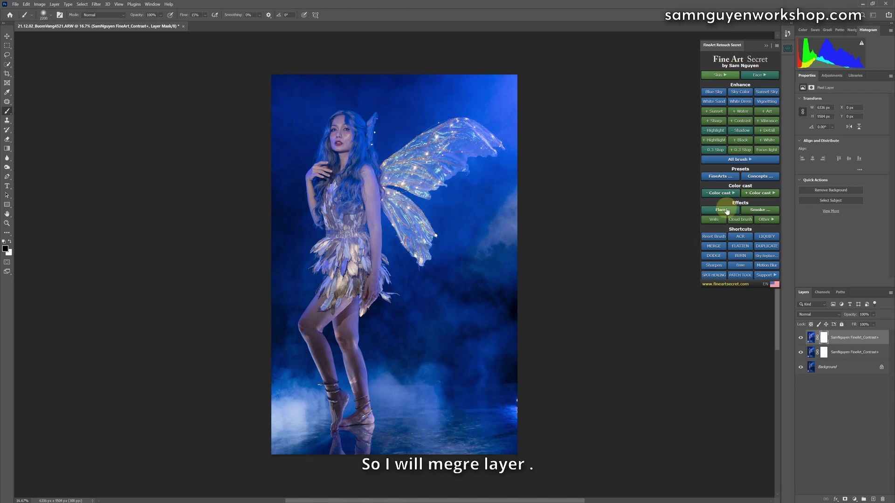
- Stamp a merged layer and raise Purples luminance to +30 and Magentas to +22 in Camera Raw
left_click(714, 246)
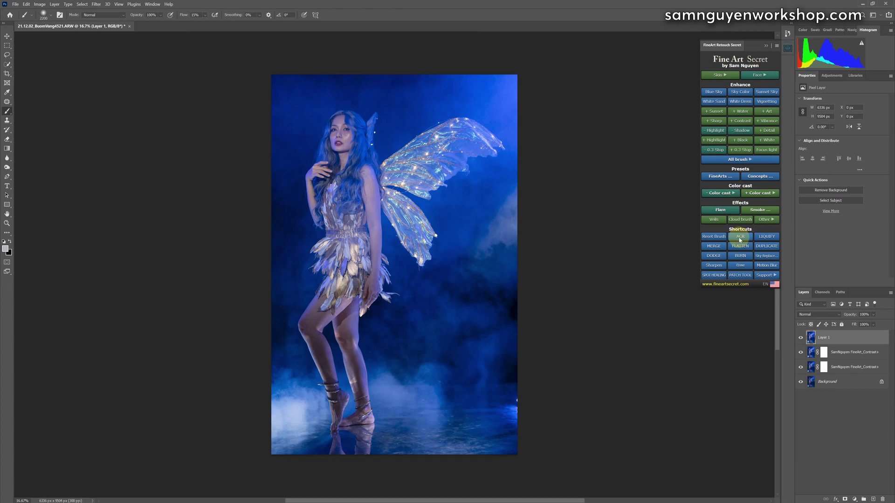
left_click(739, 237)
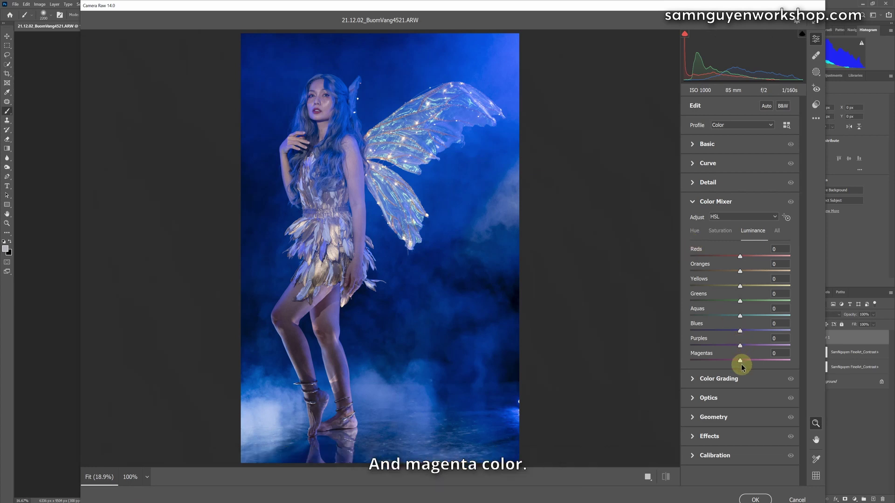
left_click_drag(740, 345, 754, 345)
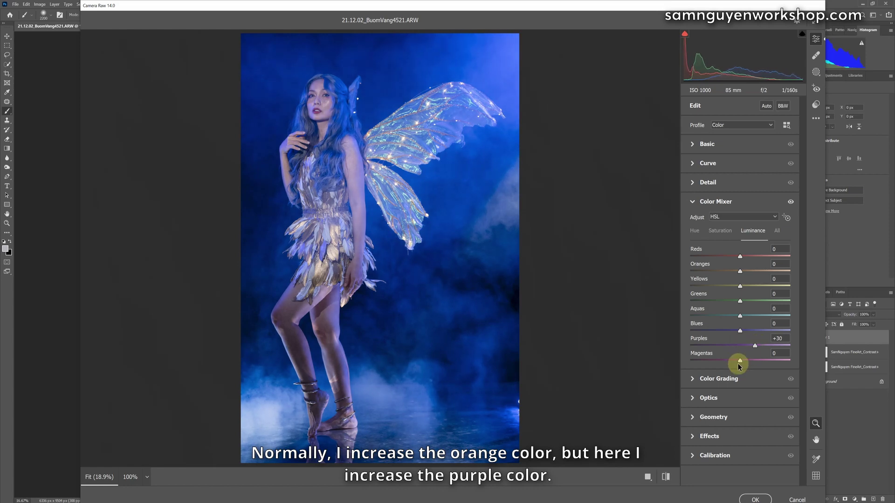
- Apply the colour changes, stamp another merged layer, then group and merge the retouching layers into Group 1
left_click(754, 497)
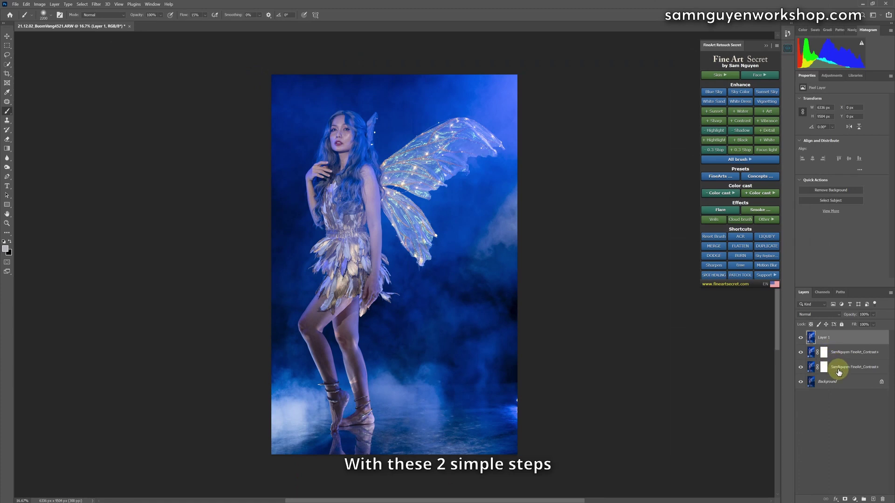
left_click(713, 246)
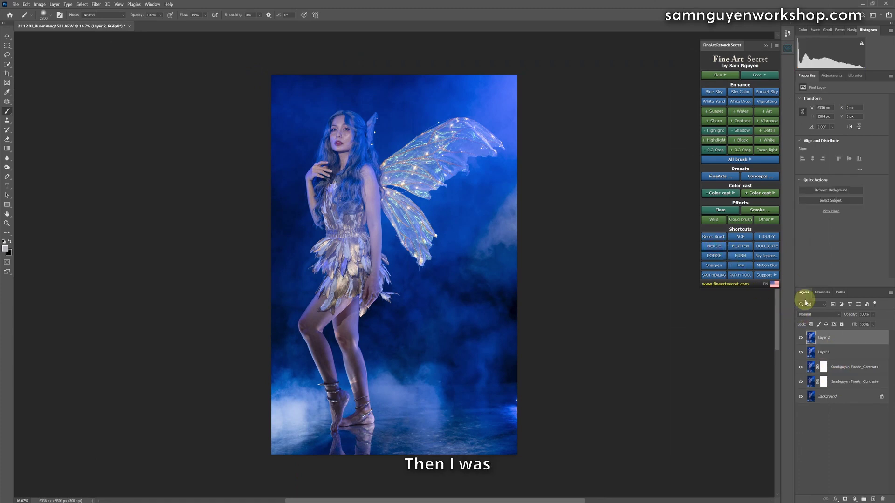
left_click(835, 381, "shift")
key("ctrl+g")
left_click(801, 336)
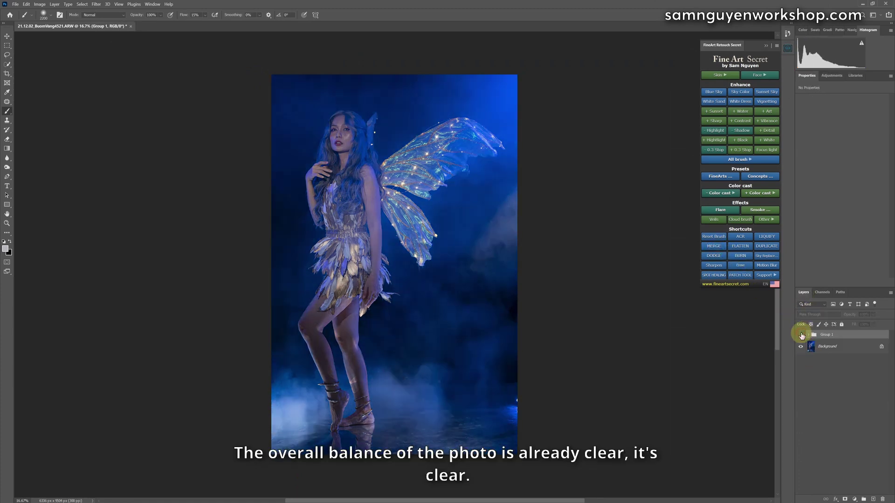
left_click(801, 336)
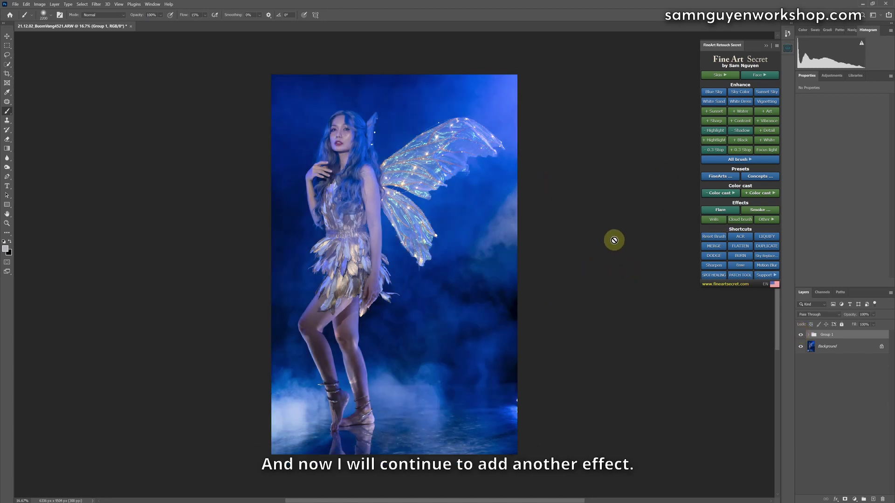
key("ctrl+e")
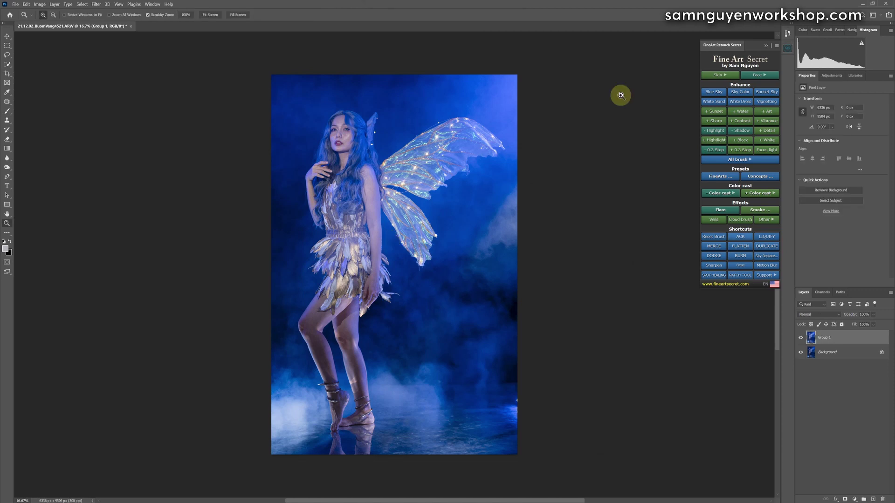
key("z")
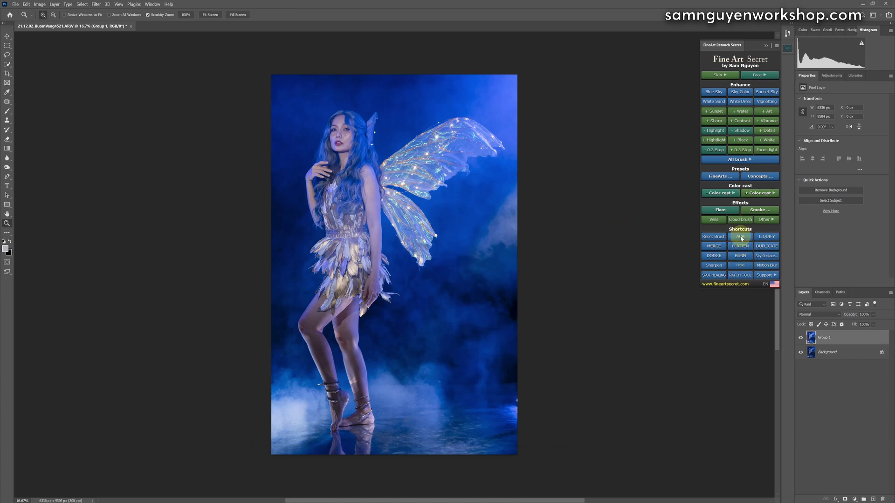
- Add a tilted radial mask on the lower left leg with Exposure +0.35 and Highlights/Shadows/Whites +49
left_click(740, 238)
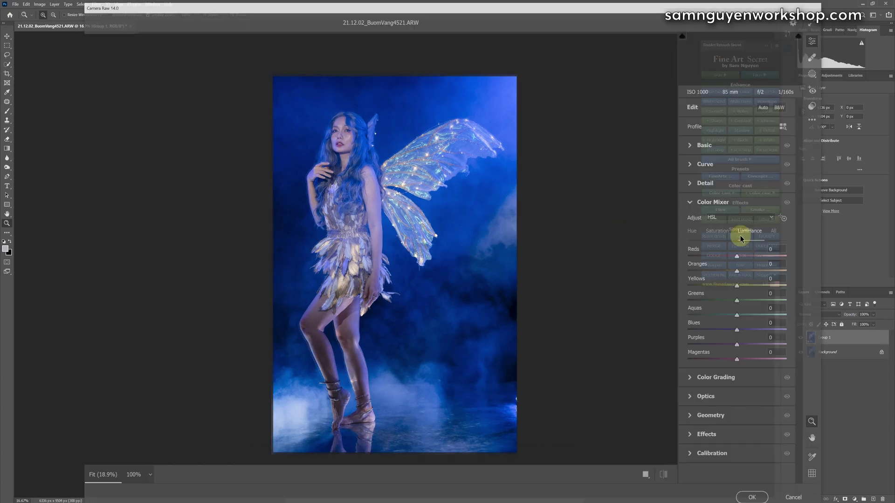
left_click(817, 75)
left_click_drag(293, 340, 322, 420)
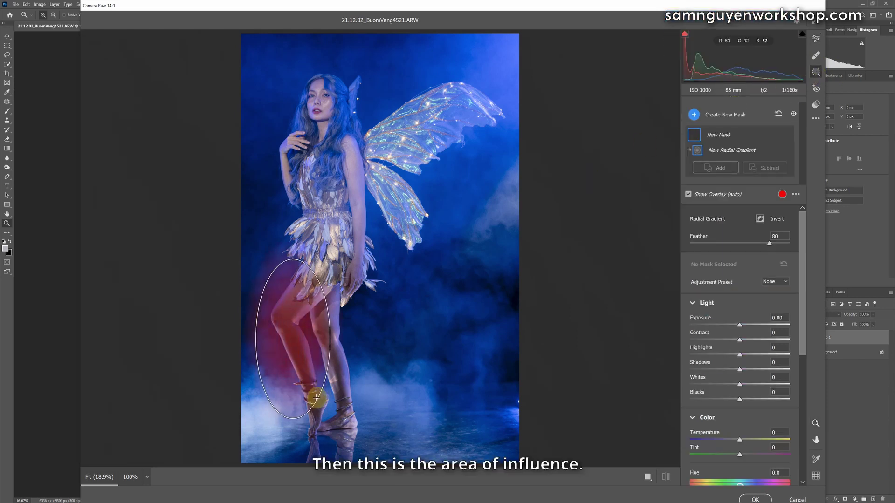
left_click_drag(322, 340, 319, 333)
left_click_drag(293, 440, 308, 418)
left_click_drag(286, 336, 288, 358)
mouse_move(739, 355)
left_mouse_down()
mouse_move(765, 354)
mouse_move(766, 383)
left_mouse_up()
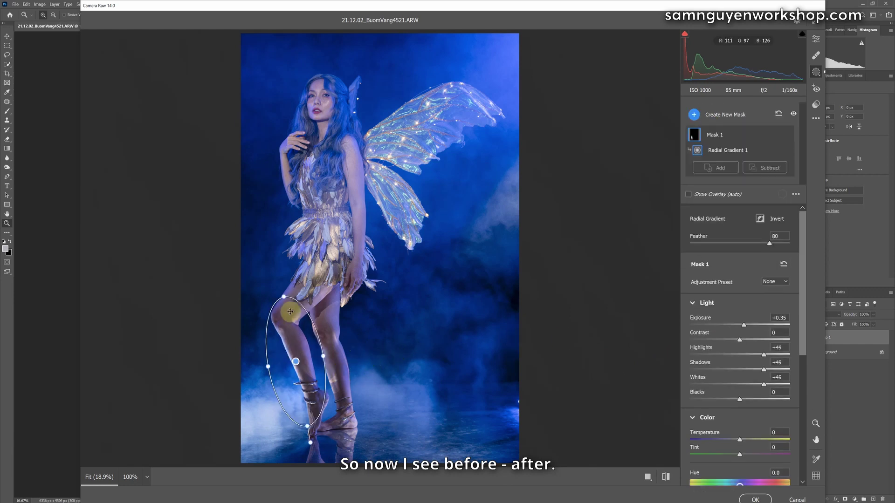
right_click(297, 362)
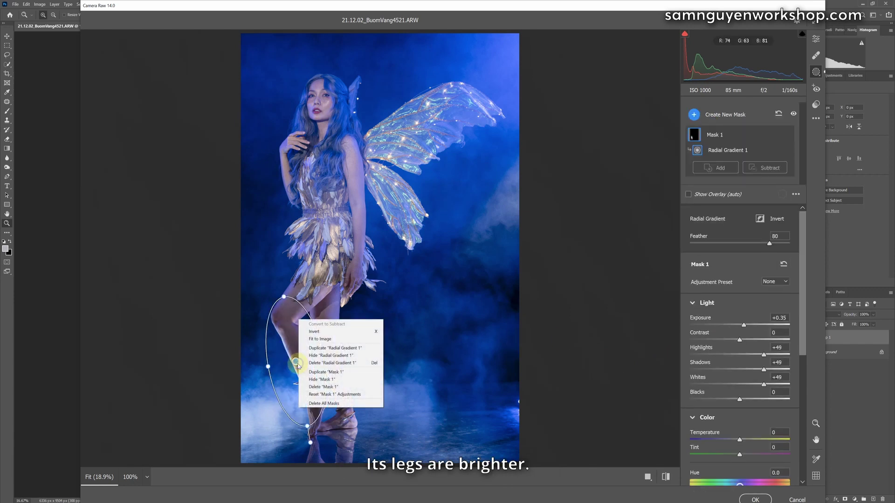
- Duplicate the leg gradient onto the other leg, plus a shrunken copy over the thighs
left_click(335, 348)
left_click_drag(297, 362, 332, 362)
right_click(332, 362)
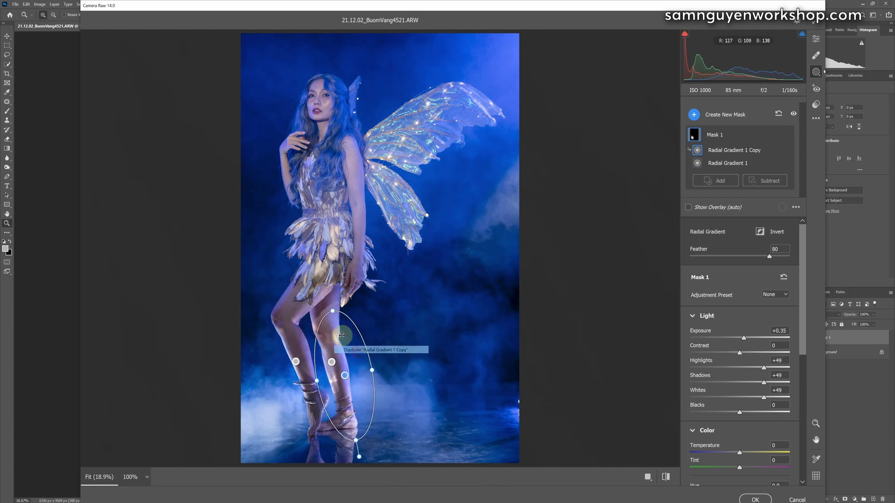
left_click(371, 354)
left_click_drag(332, 362, 321, 327)
mouse_move(266, 269)
left_mouse_down()
mouse_move(276, 281)
mouse_move(271, 294)
mouse_move(320, 143)
mouse_move(318, 95)
mouse_move(388, 164)
mouse_move(346, 150)
left_mouse_up()
- Add a third gradient copy covering the upper body and set mask exposure to +0.25
right_click(290, 305)
left_click(329, 288)
left_click_drag(302, 124, 308, 325)
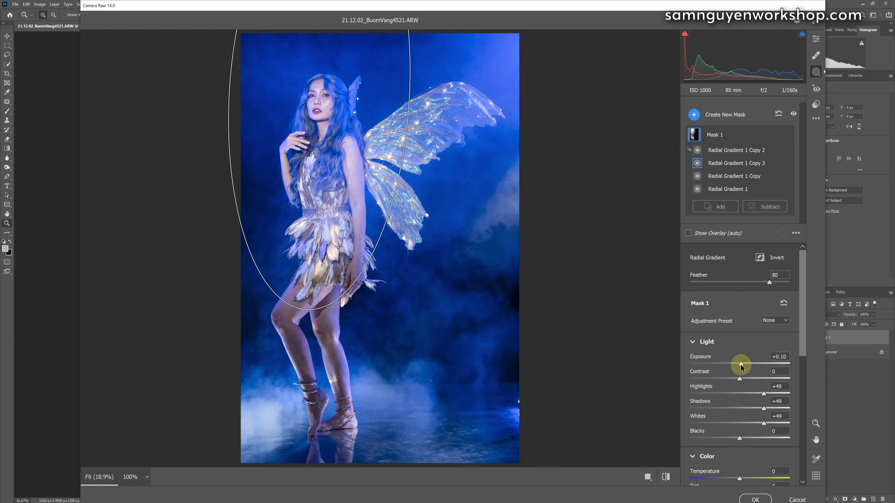
left_click_drag(741, 364, 742, 364)
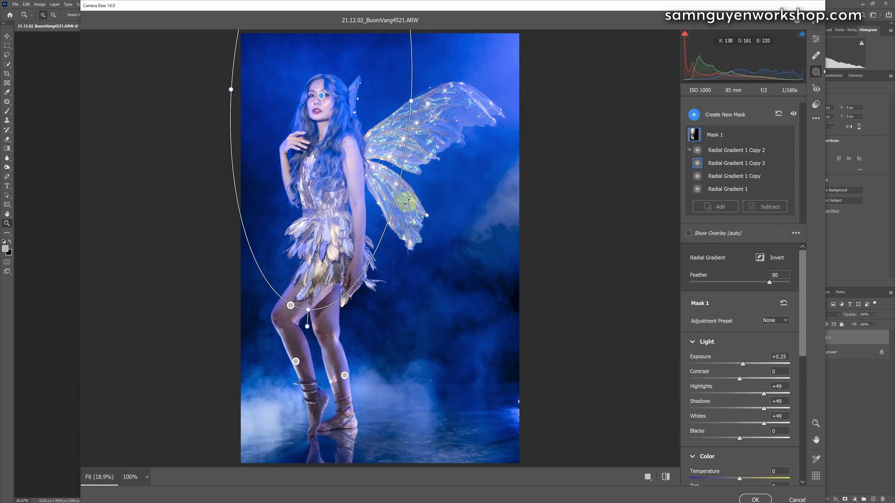
key("backslash")
key("backslash")
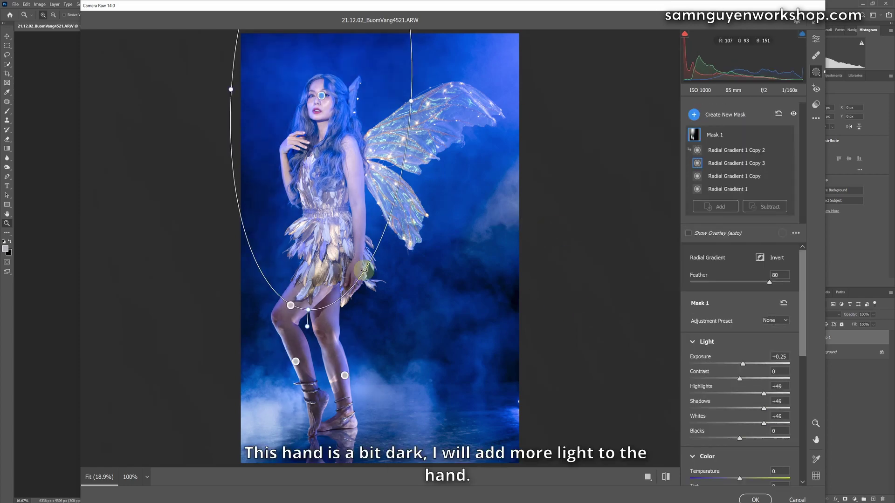
key("Escape")
- Move a leg gradient onto the hand and raise mask exposure to +0.65
left_click(374, 244)
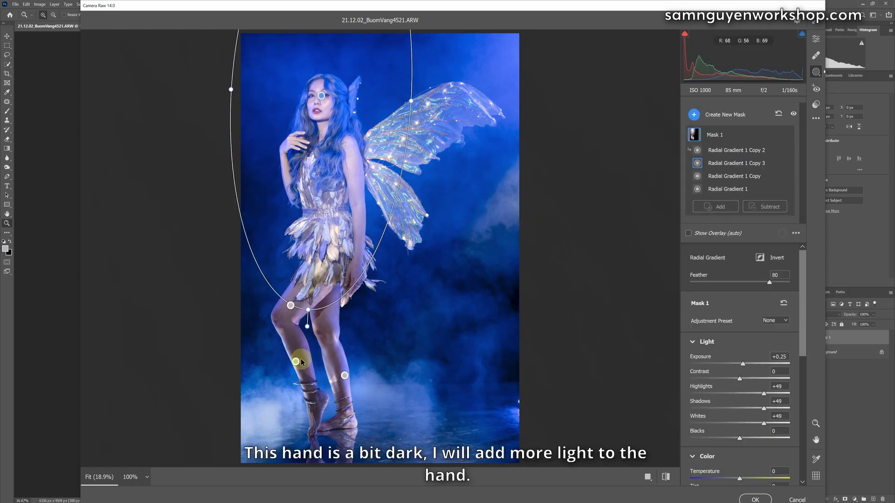
left_click(313, 354)
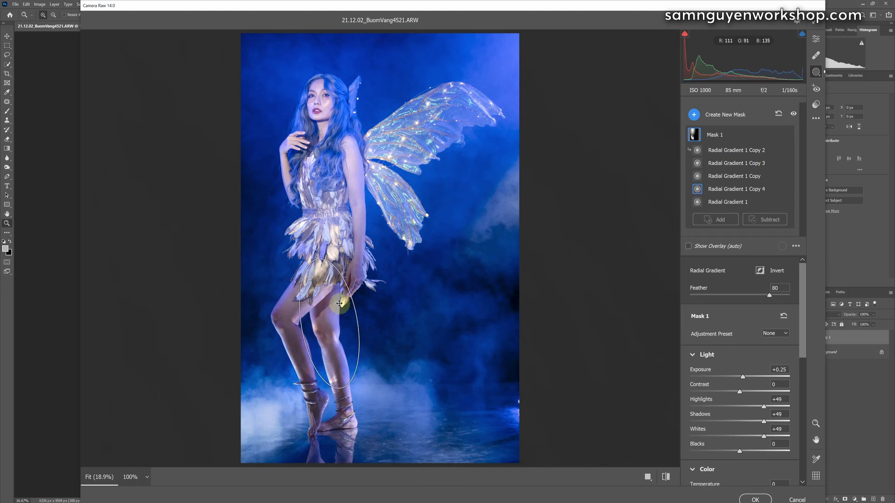
mouse_move(308, 375)
left_mouse_down()
mouse_move(374, 346)
mouse_move(385, 281)
mouse_move(365, 300)
left_mouse_up()
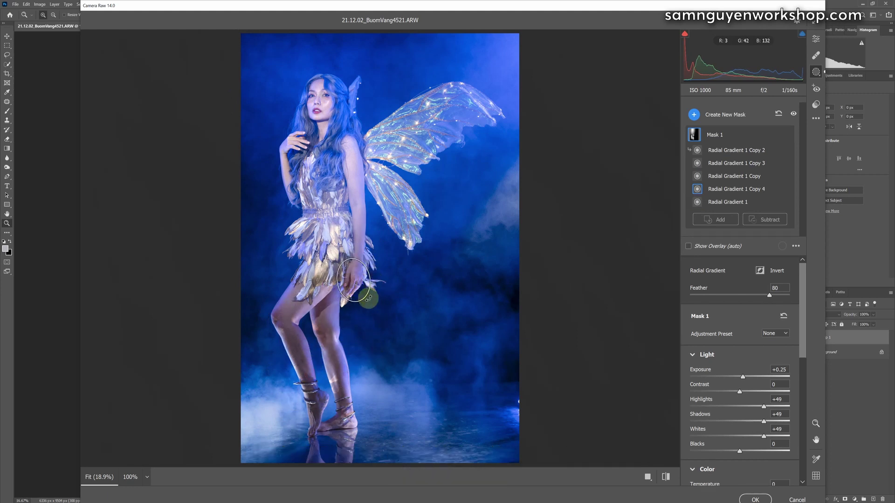
left_click(290, 305)
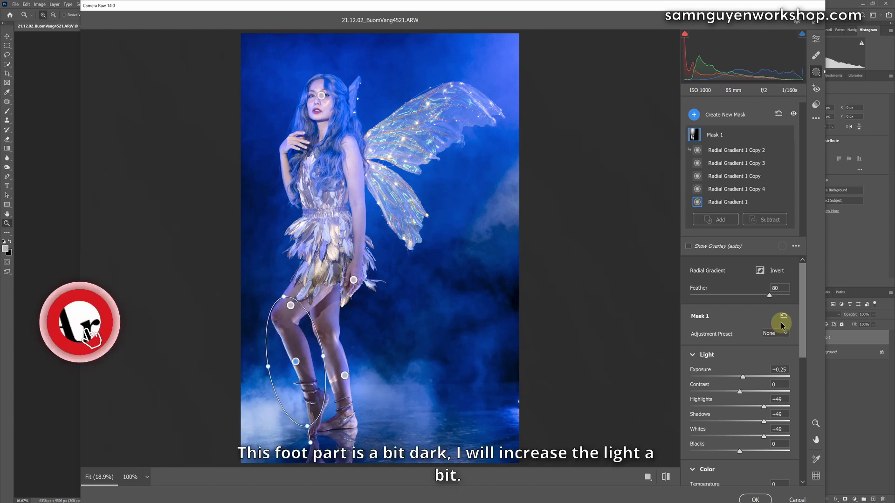
left_click_drag(744, 375, 748, 376)
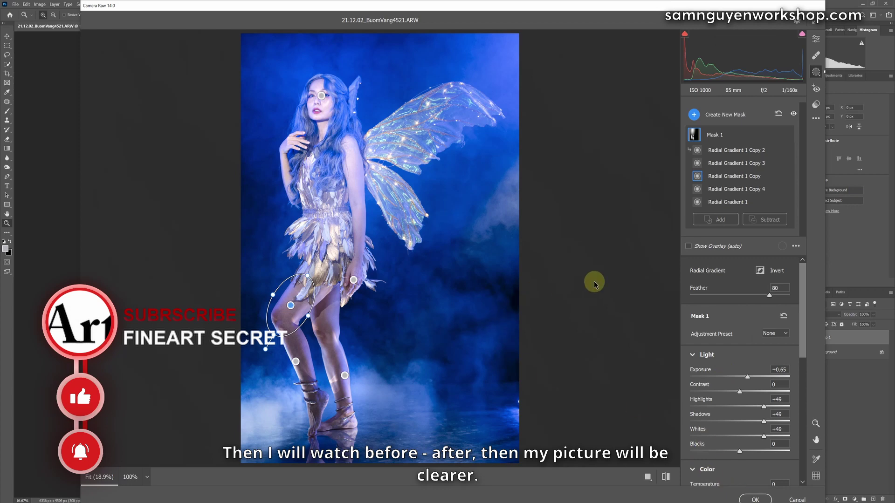
key("backslash")
key("backslash")
key("backslash")
key("backslash")
key("backslash")
key("backslash")
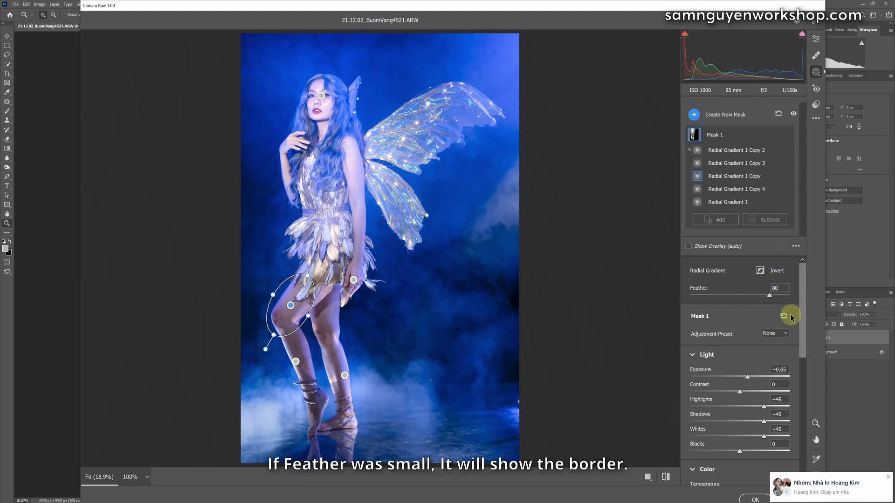
- Set the large body gradient's feather to 80 and lower its exposure to +0.15
left_click(320, 95)
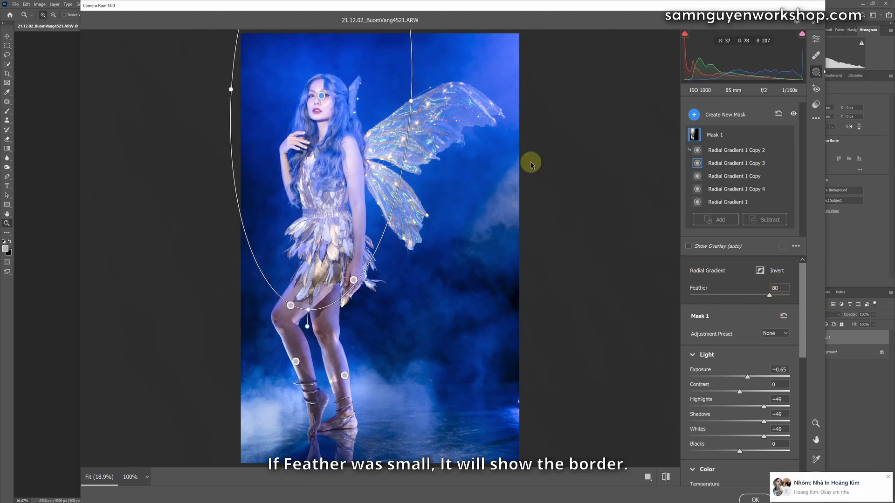
left_click_drag(768, 295, 705, 295)
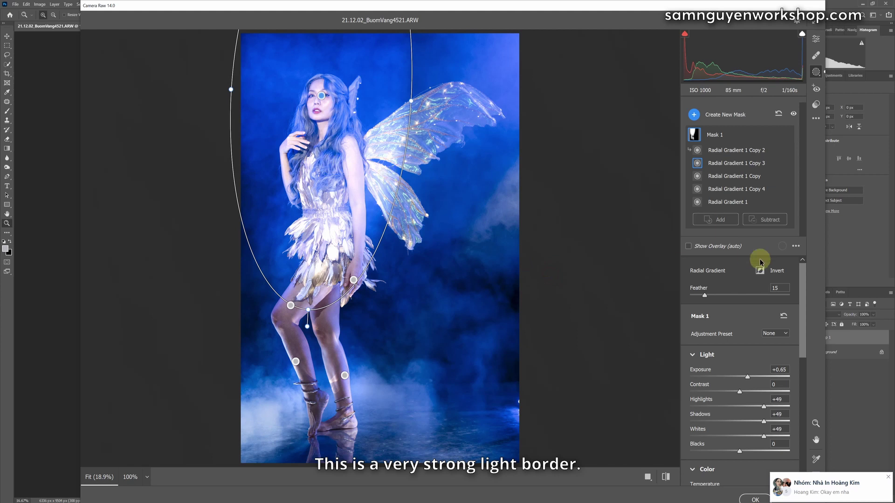
left_click_drag(705, 295, 765, 295)
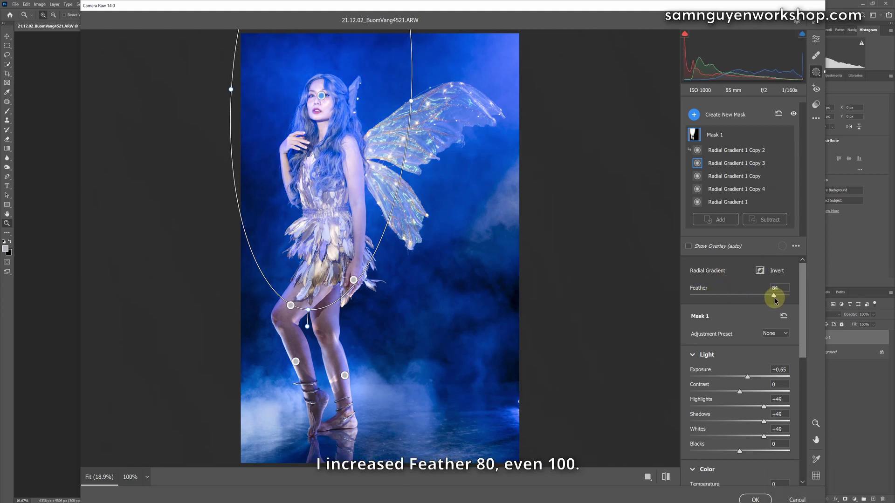
left_click_drag(774, 299, 770, 299)
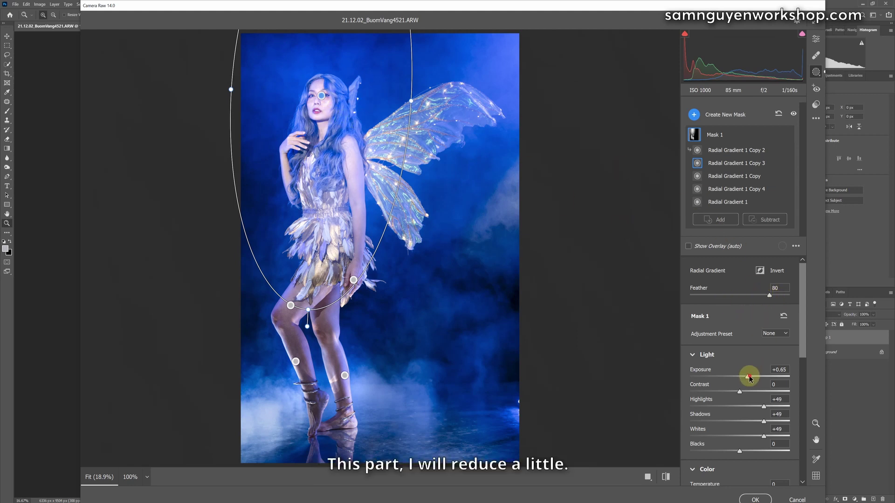
left_click_drag(744, 377, 741, 378)
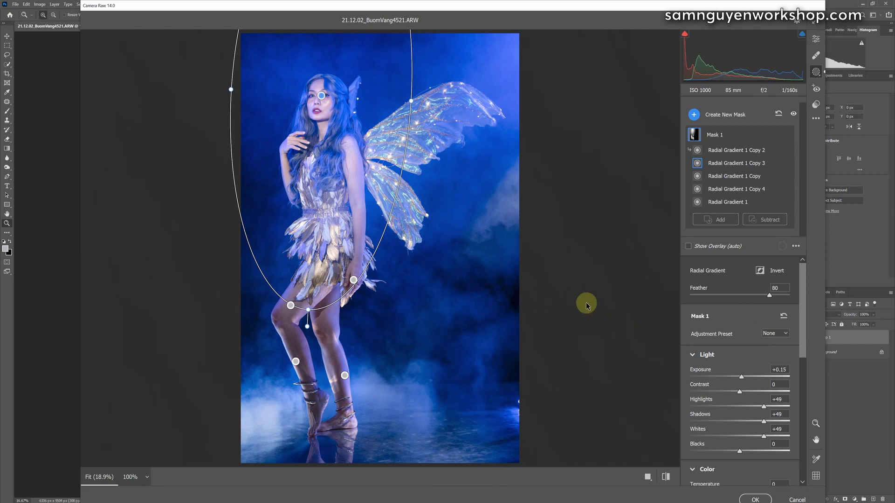
key("backslash")
key("backslash")
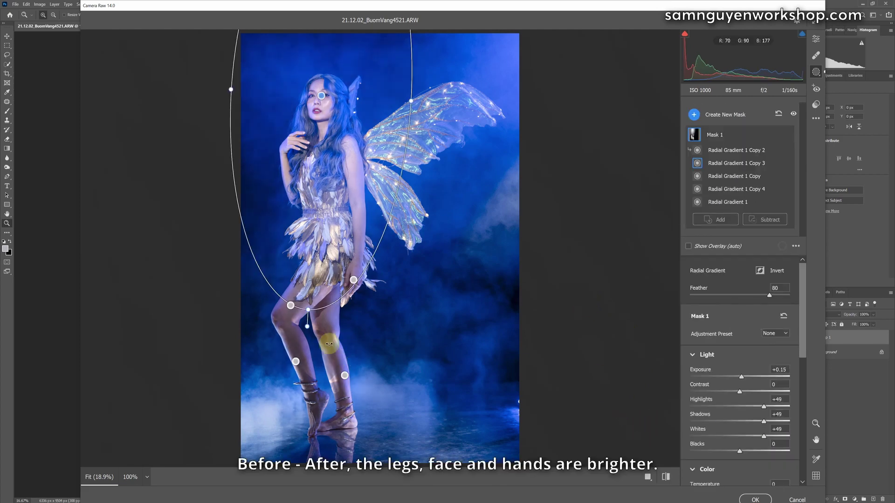
- Select the hand spot and the left and right leg gradients to review them
left_click(353, 280)
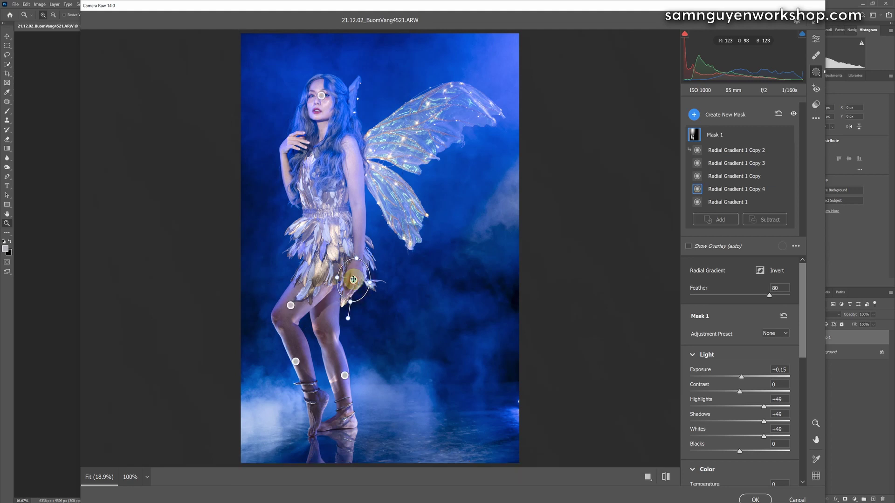
left_click(290, 306)
left_click(295, 361)
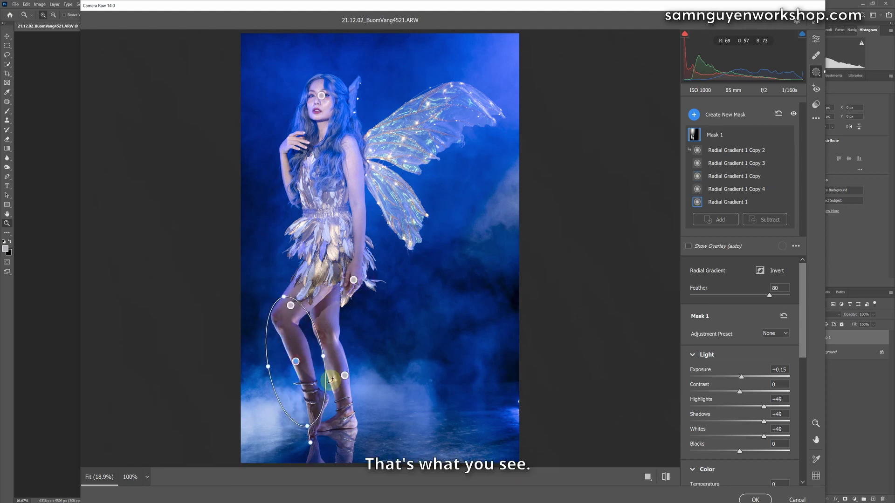
left_click(343, 377)
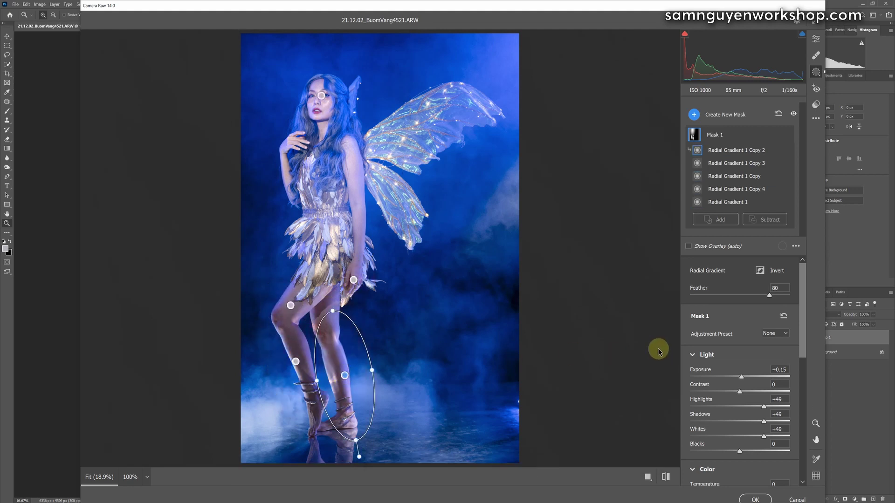
- Apply the Camera Raw edits, compare Group 1 against the original, and reopen Camera Raw
left_click(764, 498)
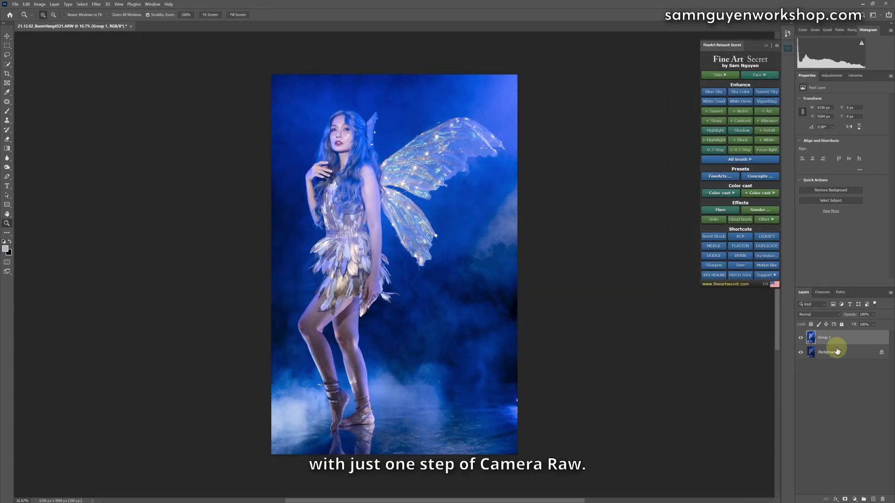
left_click(800, 338)
left_click(800, 337)
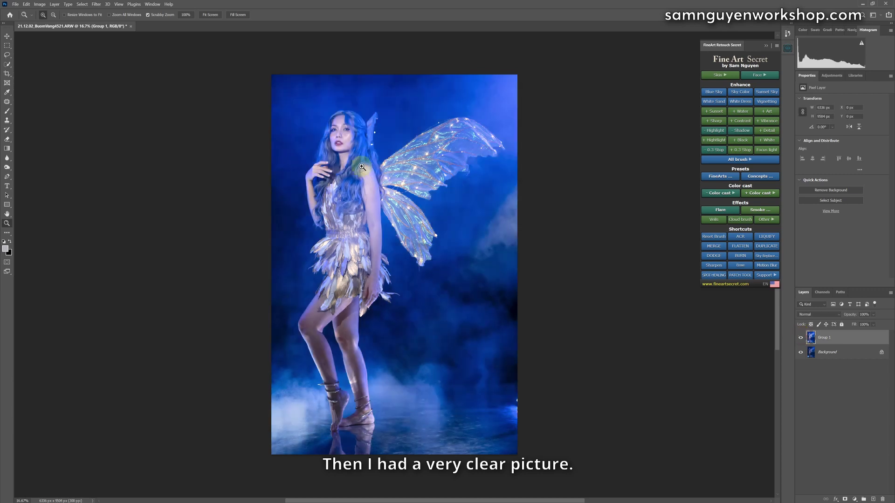
left_click(801, 338)
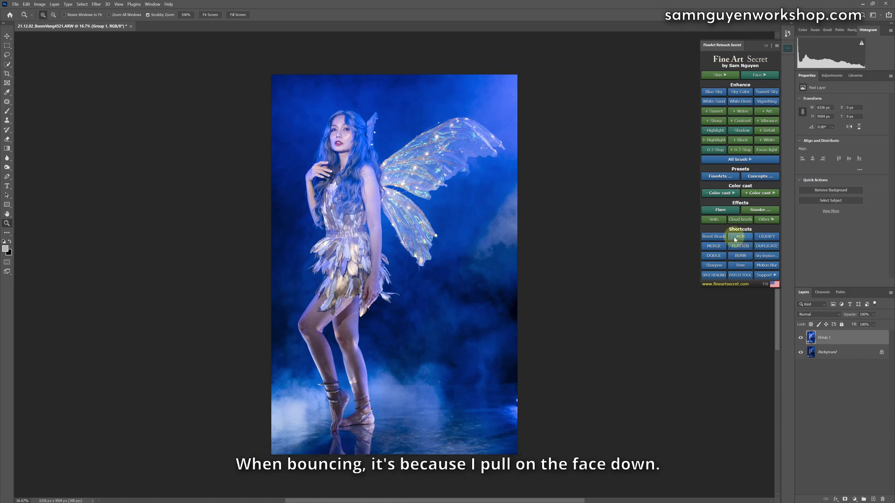
left_click(736, 237)
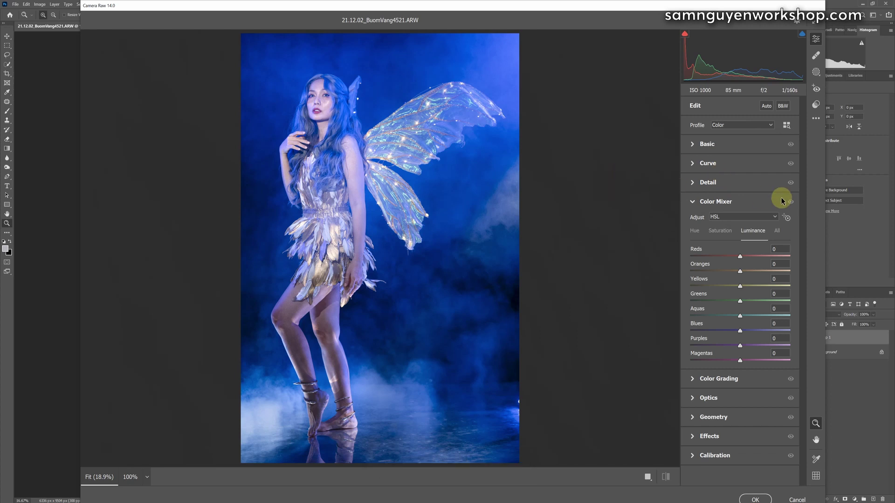
- Add a tilted radial mask over the left lower leg with Exposure +1.10
key("j")
mouse_move(300, 347)
left_mouse_down()
mouse_move(315, 404)
mouse_move(301, 423)
left_mouse_up()
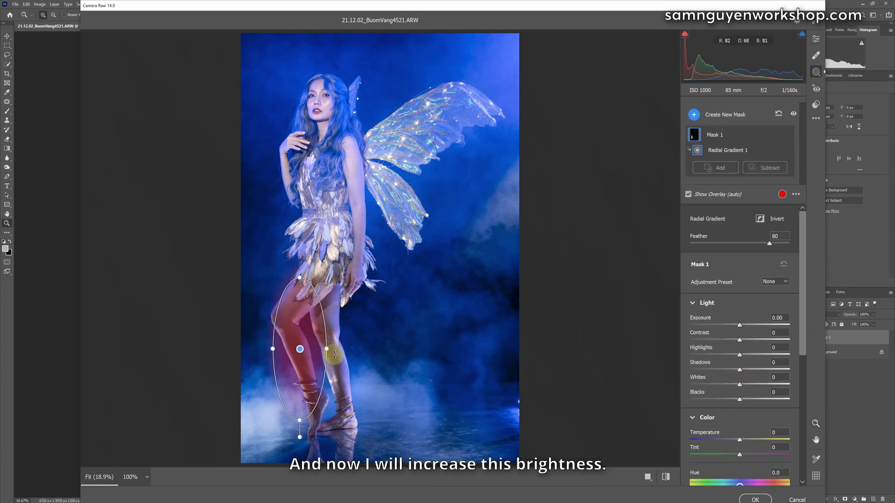
left_click_drag(328, 348, 326, 341)
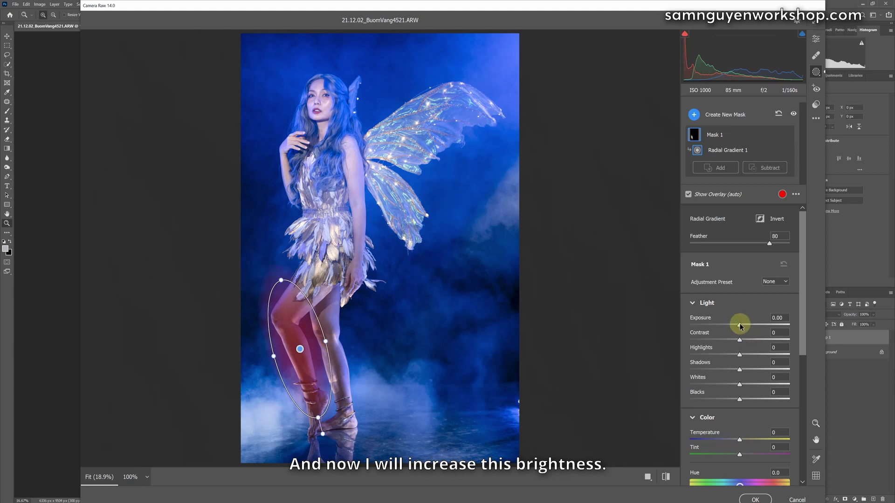
left_click_drag(739, 325, 753, 325)
left_click_drag(299, 348, 296, 355)
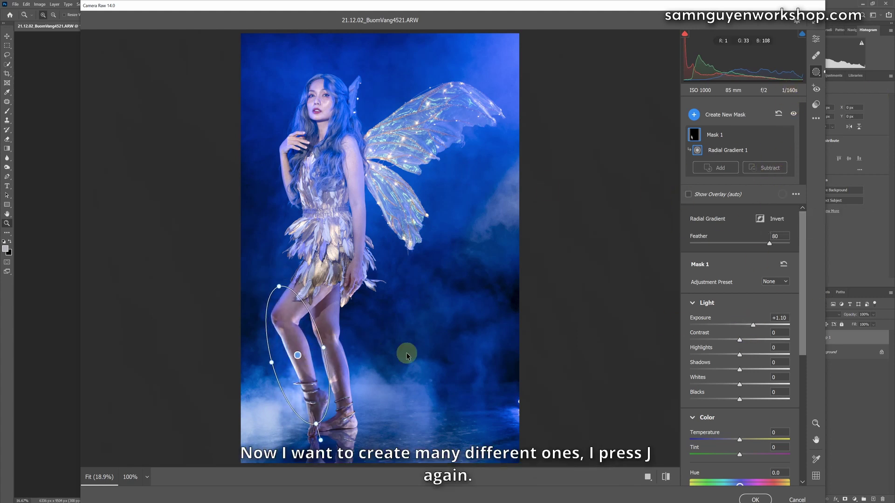
- Add radial masks brightening the right leg and thigh, Exposure +0.65
key("j")
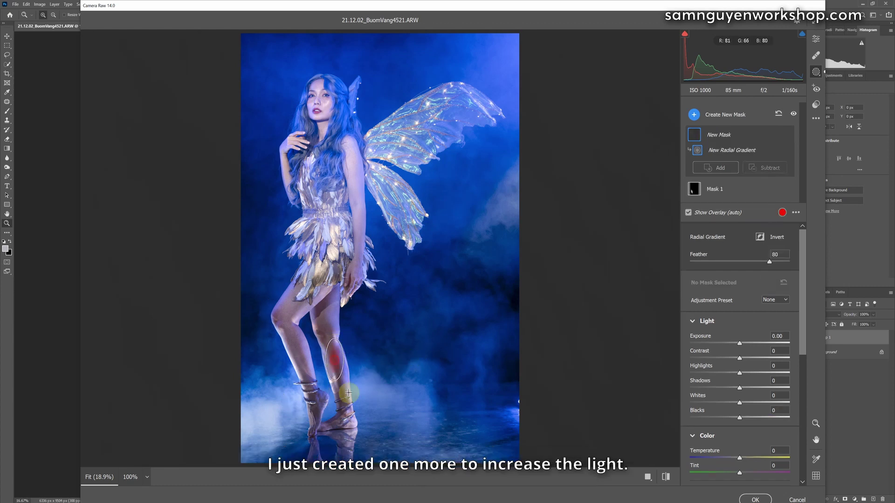
mouse_move(335, 359)
left_mouse_down()
mouse_move(370, 362)
mouse_move(371, 350)
mouse_move(357, 356)
left_mouse_up()
left_click_drag(739, 342, 748, 343)
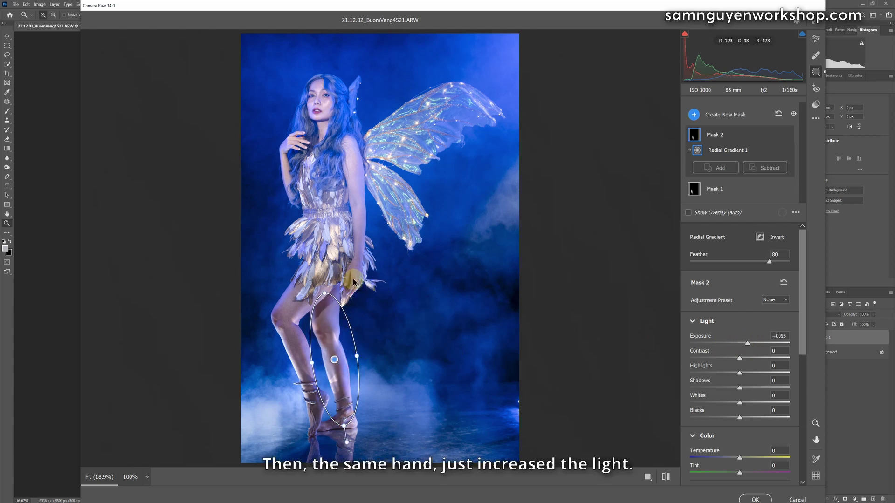
left_click_drag(353, 280, 370, 283)
left_click_drag(738, 361, 743, 361)
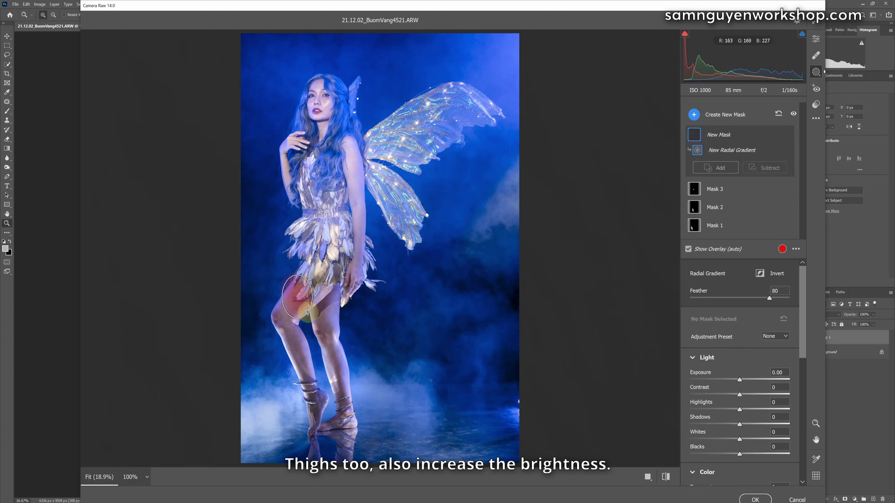
- Add a left-thigh radial mask at Exposure +0.30, compare before/after, and apply
left_click_drag(297, 298, 319, 307)
left_click_drag(739, 380, 742, 379)
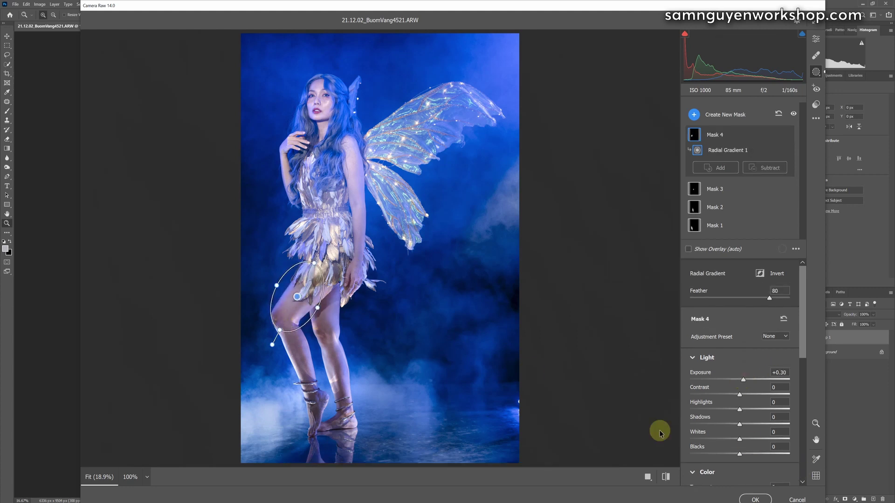
key("backslash")
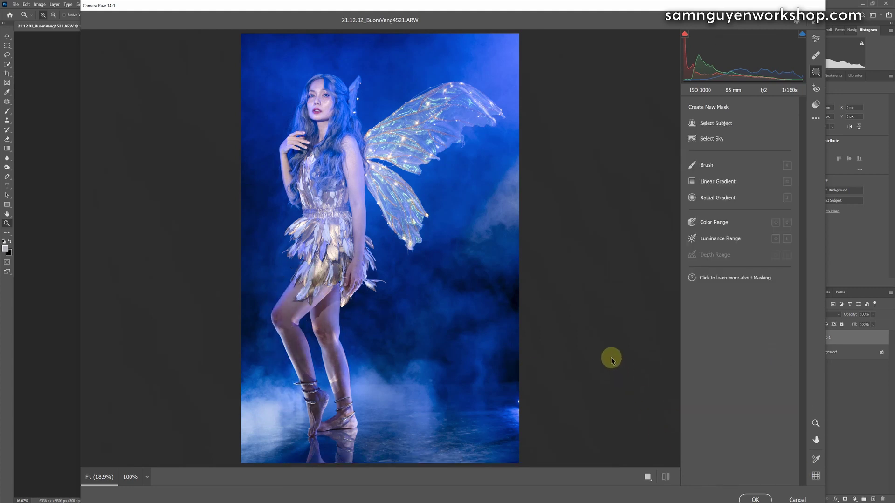
key("backslash")
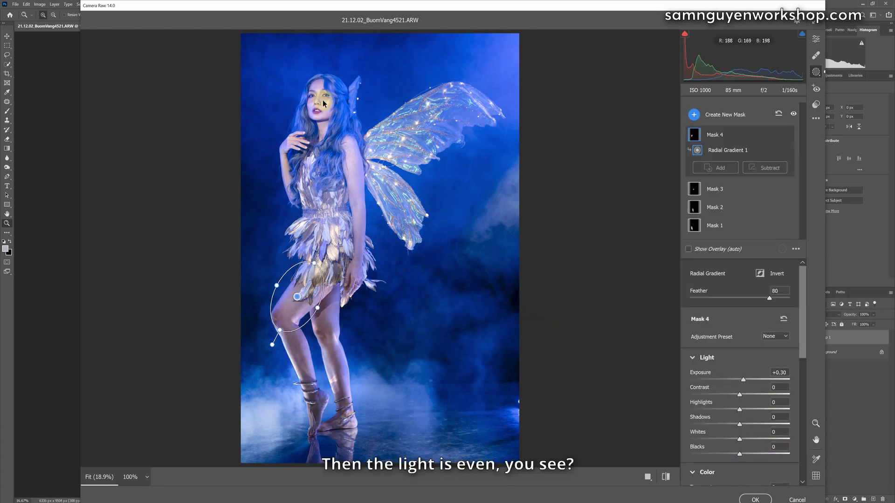
key("backslash")
key("backslash")
key("backslash")
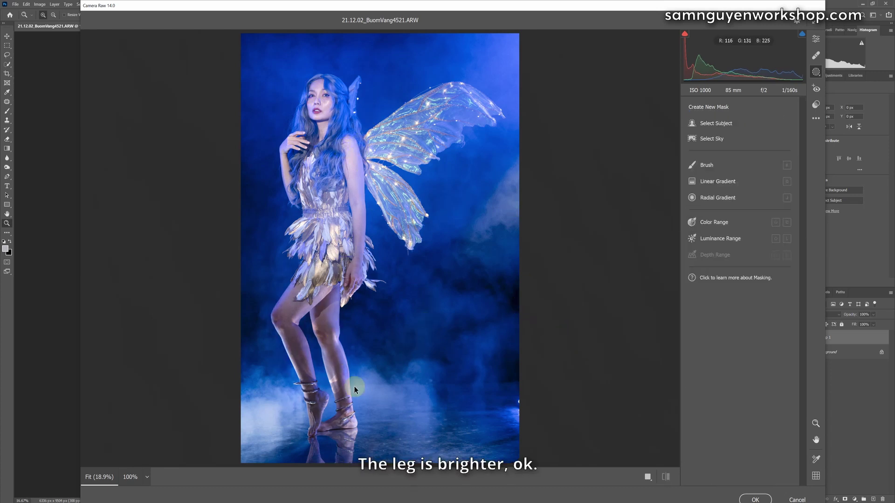
key("backslash")
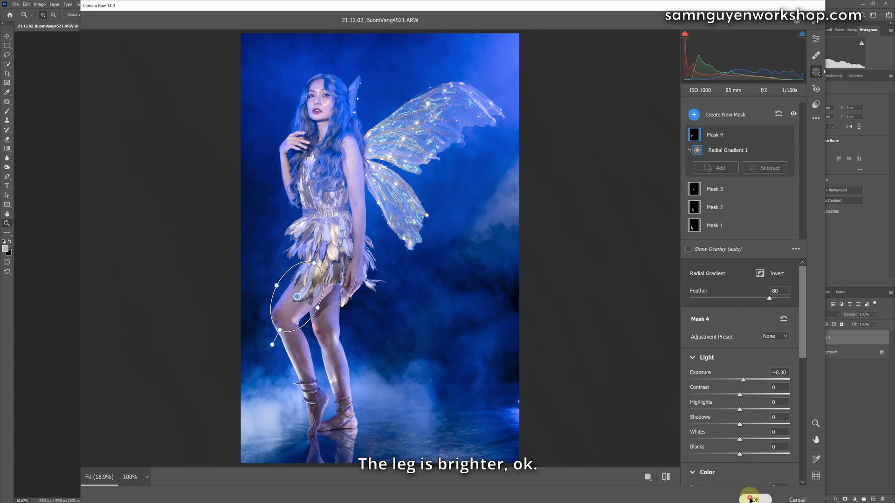
left_click(752, 499)
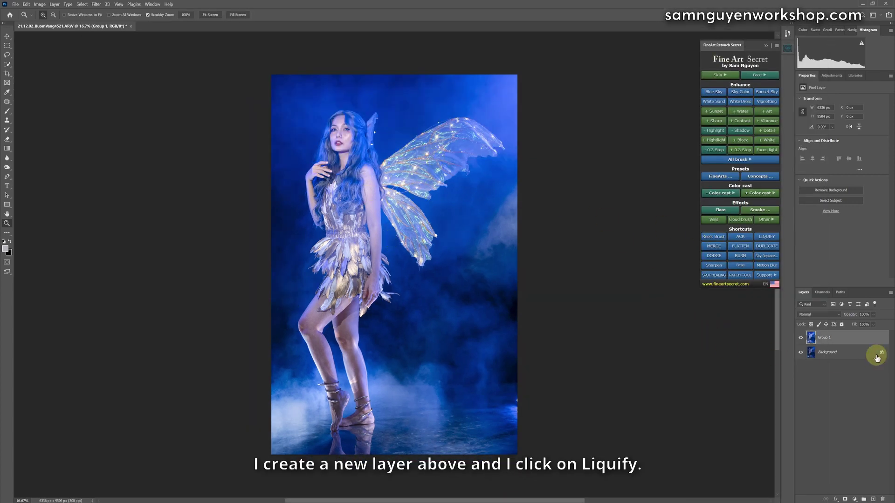
- Duplicate the retouched layer and reshape it in Liquify with a larger brush and Face Shape
key("ctrl+j")
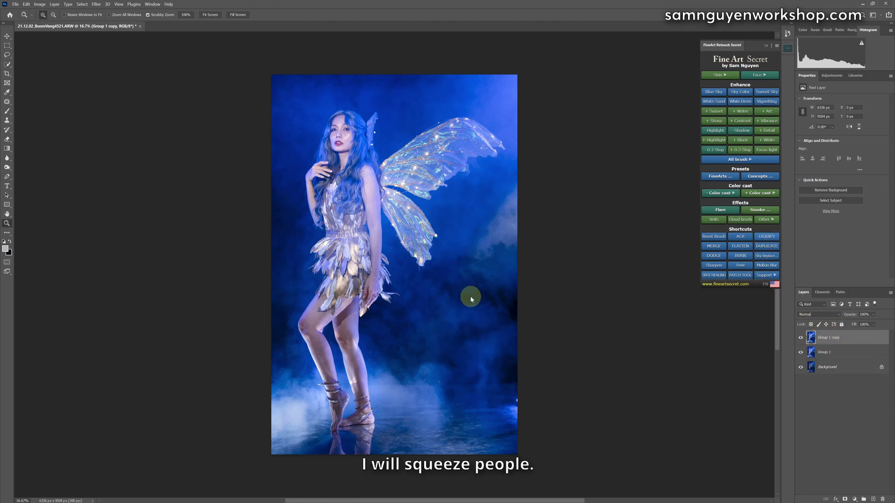
key("ctrl+shift+x")
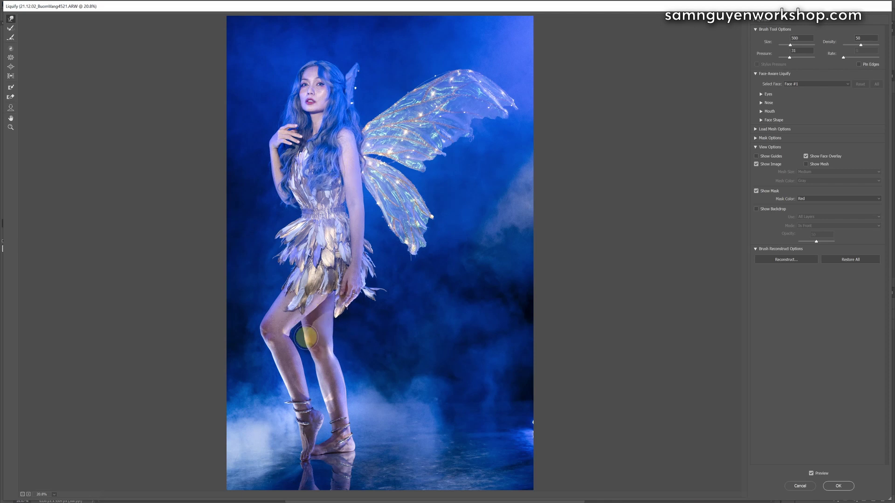
key("bracketright")
key("bracketright")
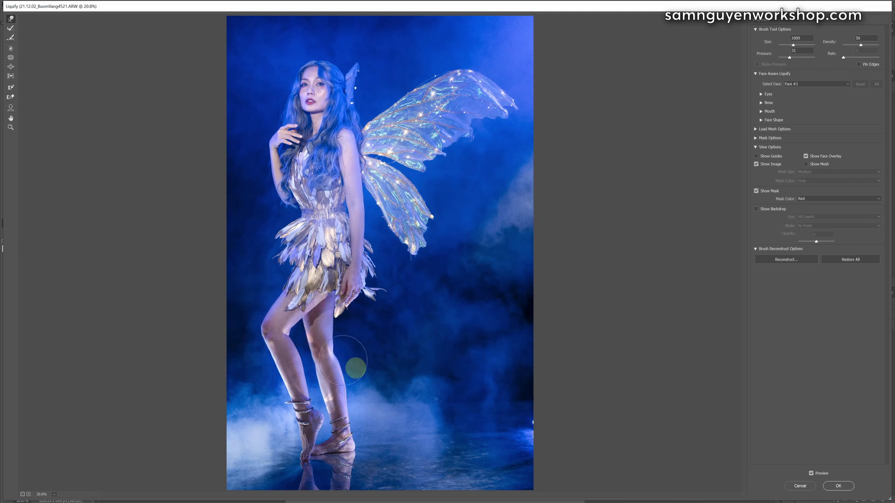
key("ctrl+plus")
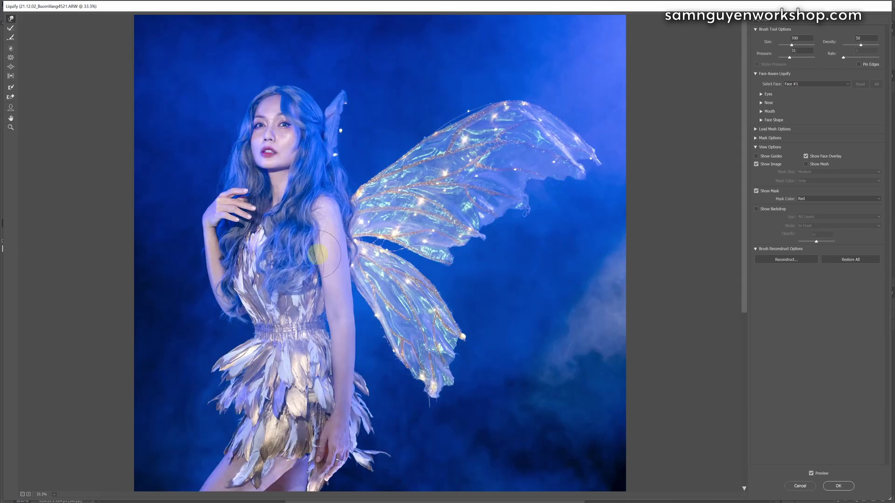
left_click(762, 119)
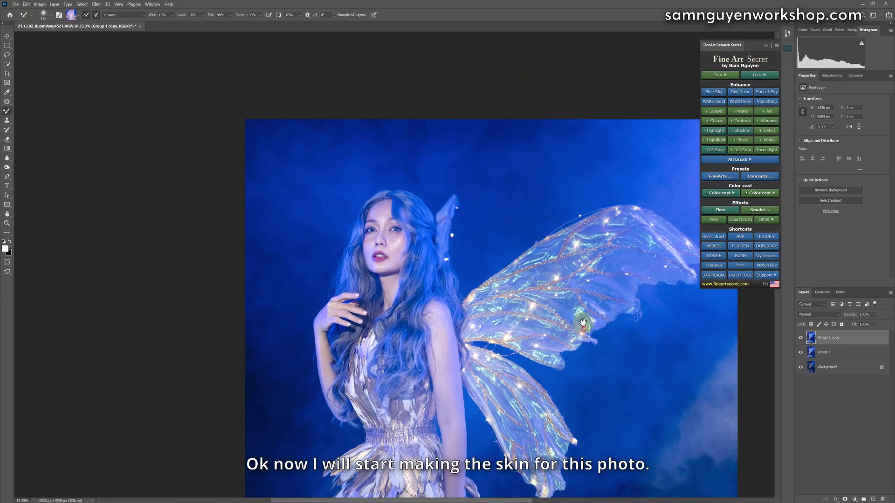
- Switch to the Mixer Brush Tool from the brush tool group
left_click_drag(584, 322, 561, 237)
right_click(7, 110)
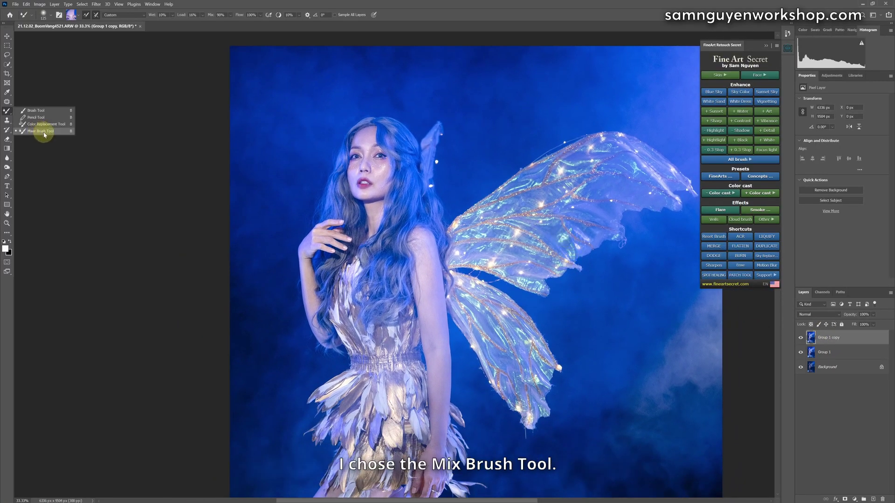
left_click(46, 130)
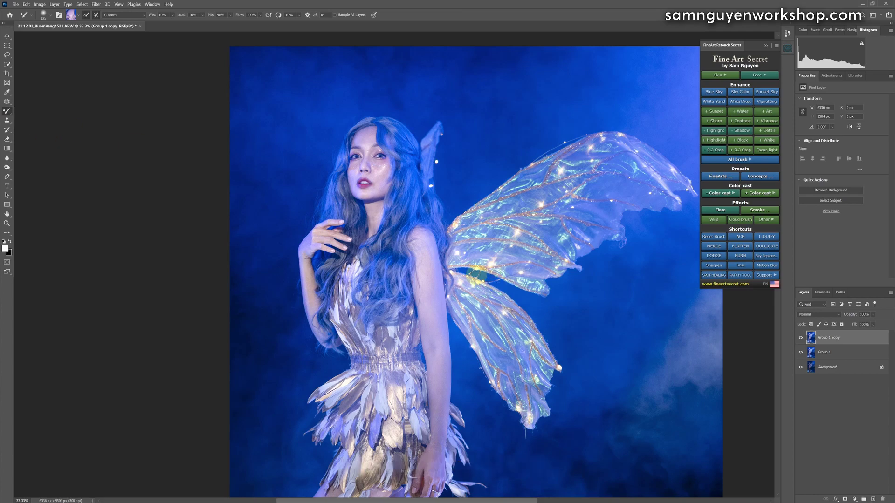
scroll(367, 83, "up", 5)
scroll(367, 82, "up", 5)
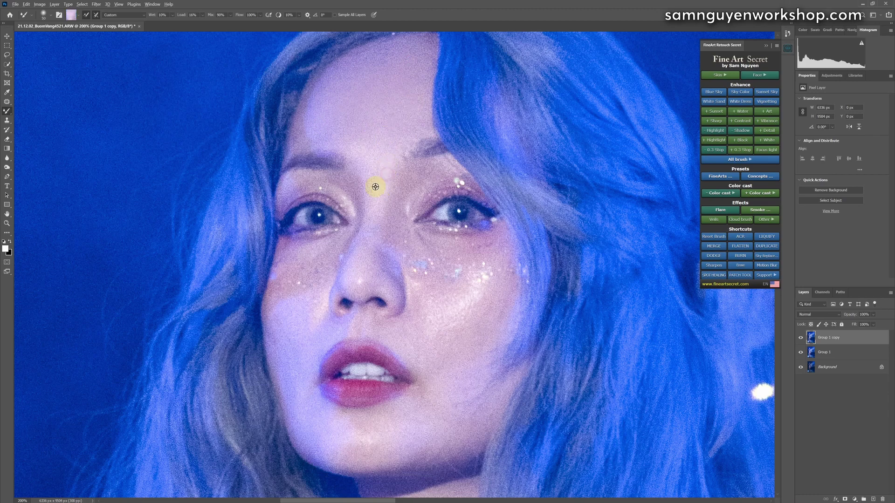
- Smooth the skin on the face, neck, shoulder and forearm with the Mixer Brush
left_click_drag(368, 253, 473, 241)
left_click_drag(611, 215, 555, 184)
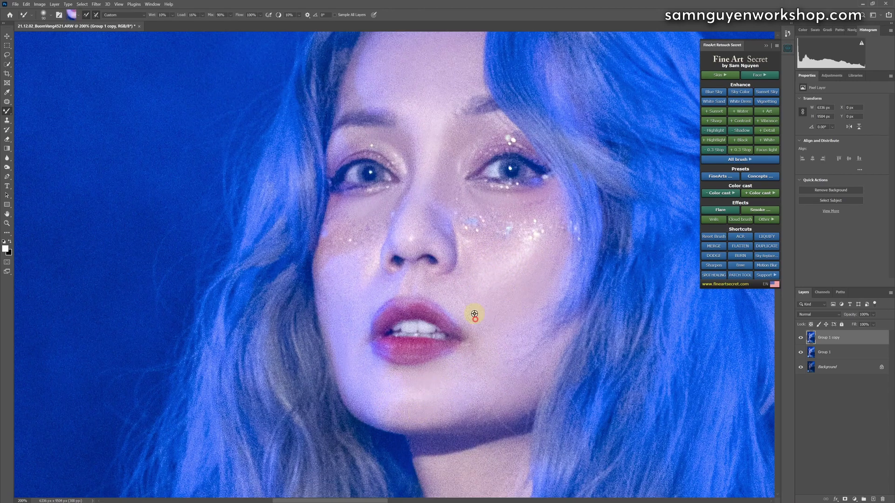
left_click_drag(419, 349, 420, 140)
left_click_drag(399, 188, 421, 262)
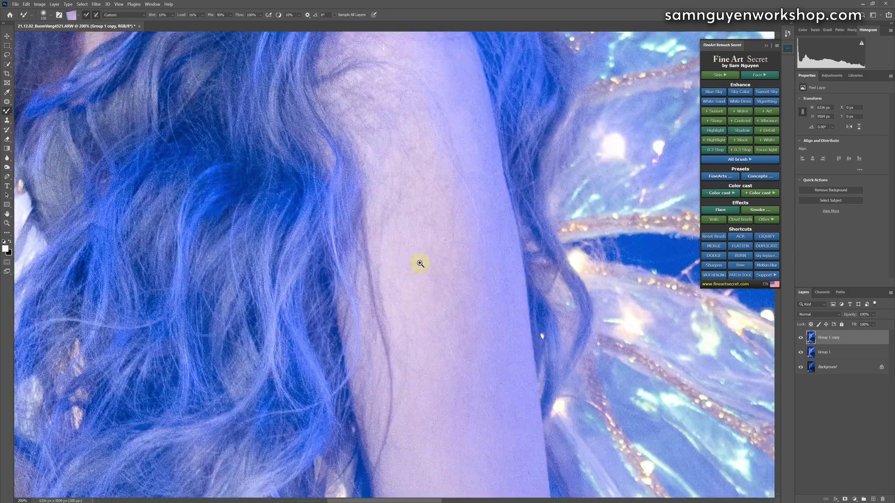
key("ctrl+0")
left_click_drag(420, 349, 419, 175)
left_click(431, 304)
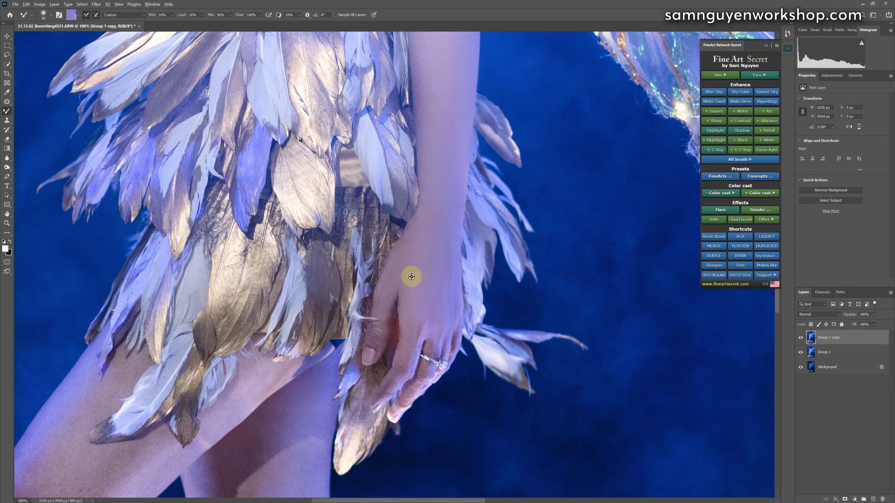
scroll(405, 282, "down", 1)
- Smooth the skin on the legs, ankles and feet with the Mixer Brush
left_click_drag(423, 332, 405, 248)
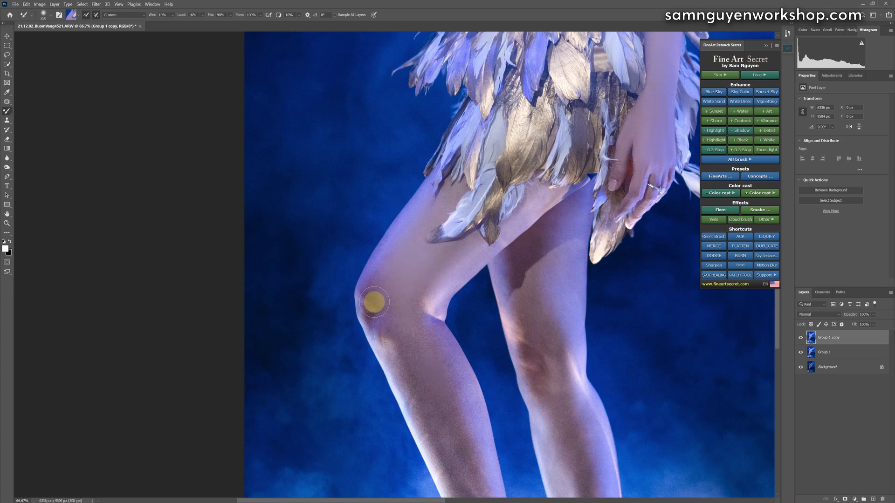
left_click_drag(417, 282, 386, 277)
left_click_drag(373, 219, 369, 279)
left_click_drag(389, 315, 382, 235)
left_click_drag(383, 336, 399, 200)
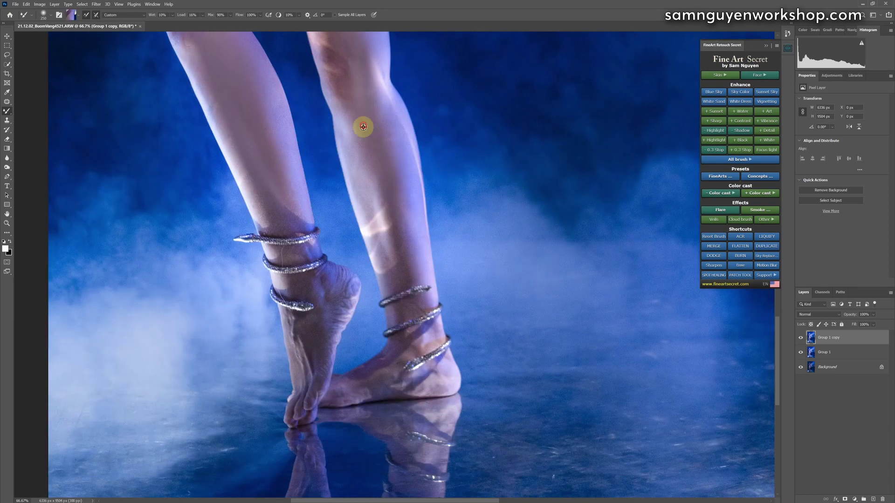
left_click_drag(443, 313, 320, 369)
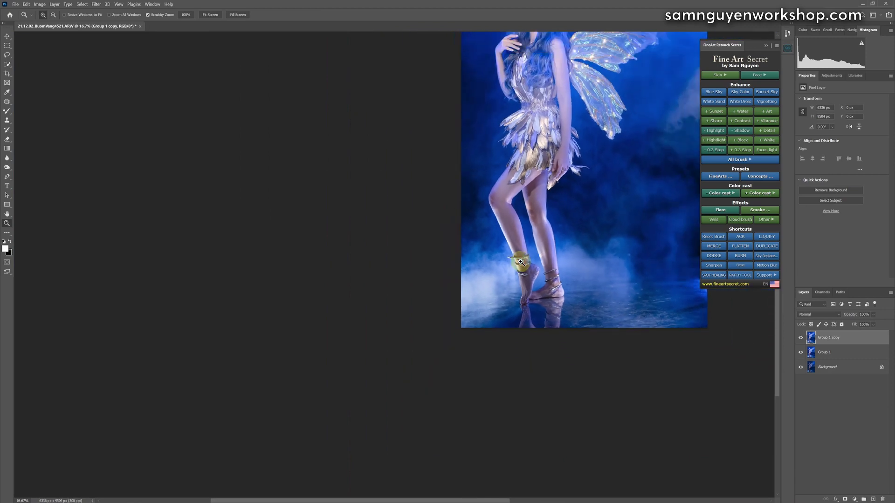
left_click_drag(518, 262, 515, 289)
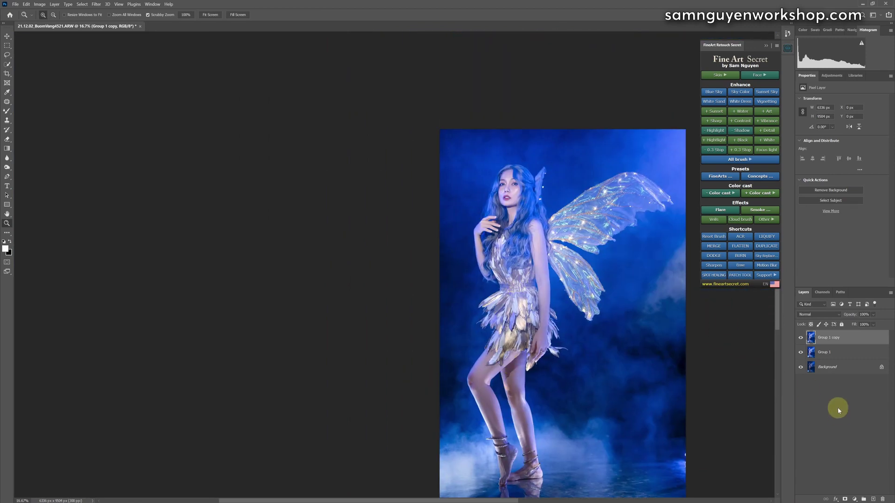
left_click(800, 338)
left_click(801, 338)
left_click_drag(558, 329, 478, 285)
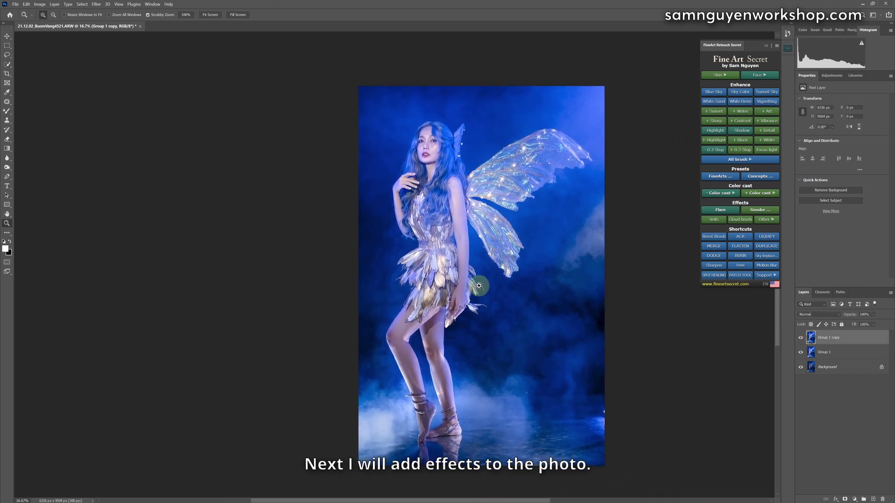
- Add the Bokeh preset, enlarge it and place it across the top of the photo
left_click(766, 219)
left_click(386, 55)
left_click_drag(622, 241, 646, 301)
left_click_drag(546, 210, 489, 126)
key("Return")
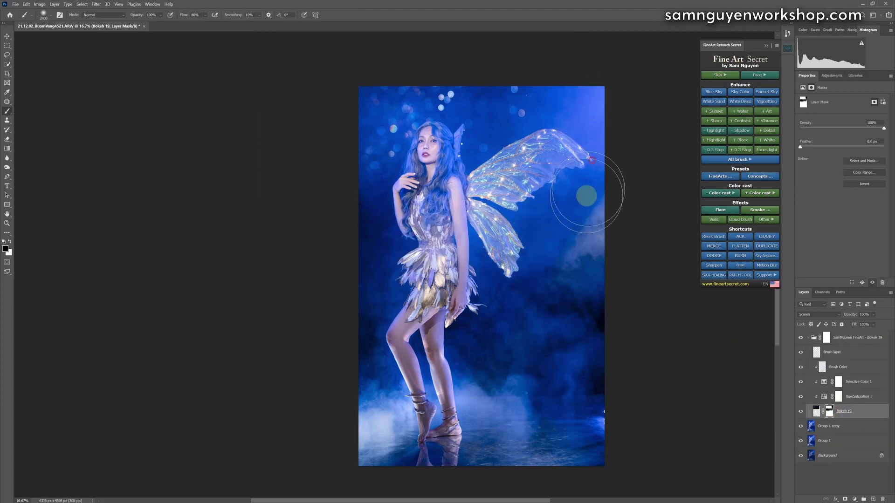
- Zoom in on the face and switch to the brush to mask the bokeh edges
key("z")
left_click(436, 147)
key("b")
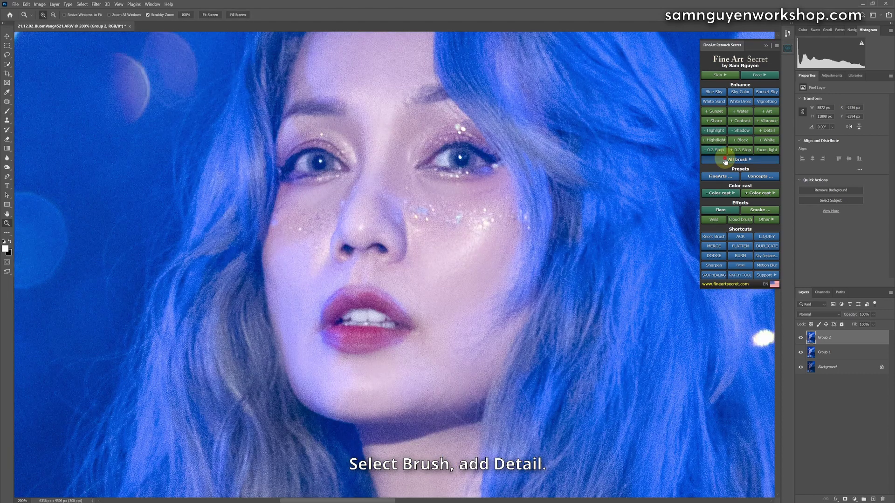
- Add a + Detail layer, paint sharpness into the face, then zoom out to head and shoulders
left_click(739, 160)
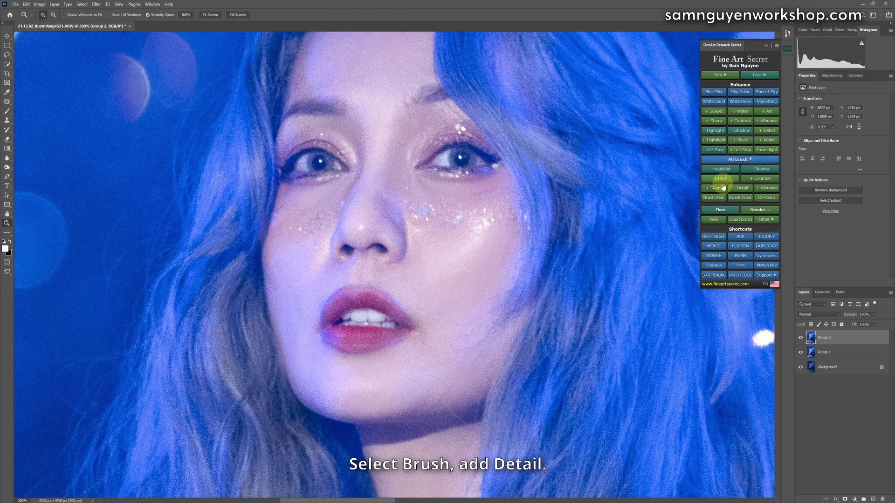
left_click(764, 189)
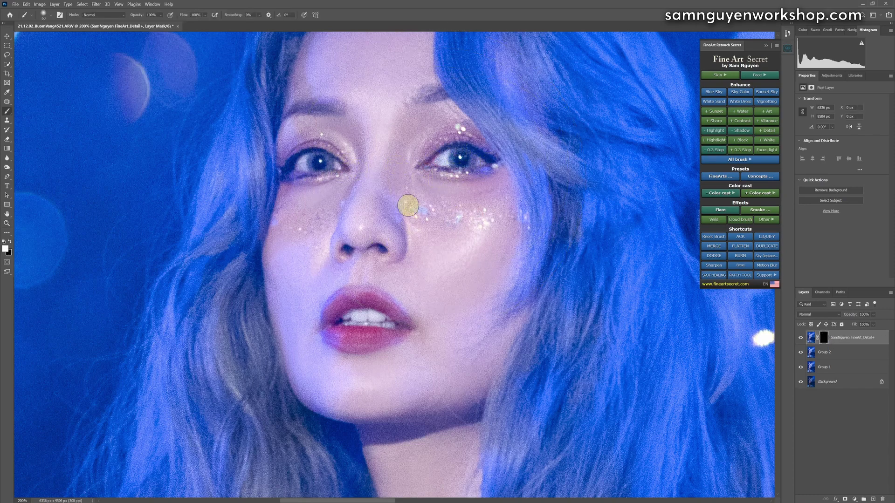
key("z")
left_click(412, 220, "alt")
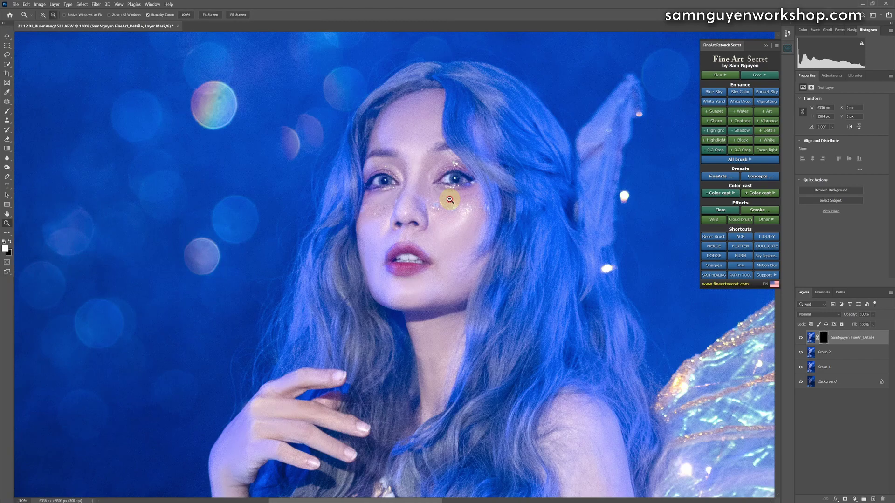
left_click(765, 220)
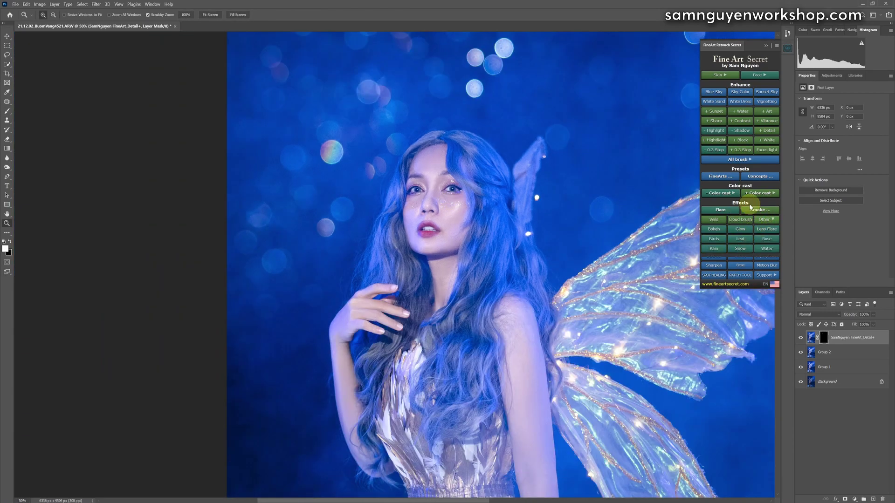
left_click(740, 160)
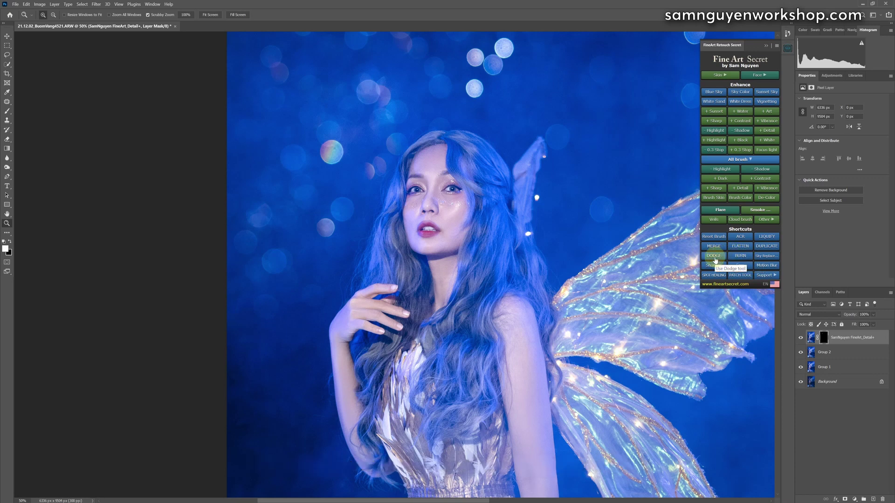
- Paint burned shadows onto the portrait, then zoom out to view the whole photo
left_click(739, 258)
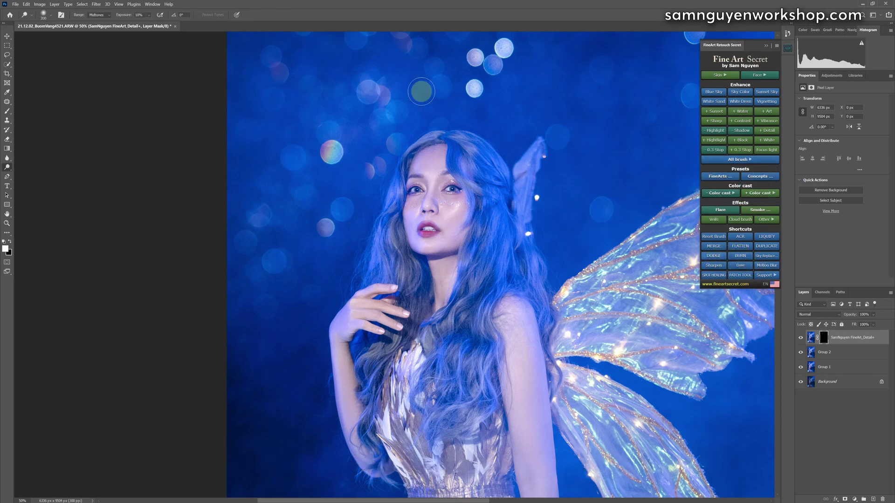
key("b")
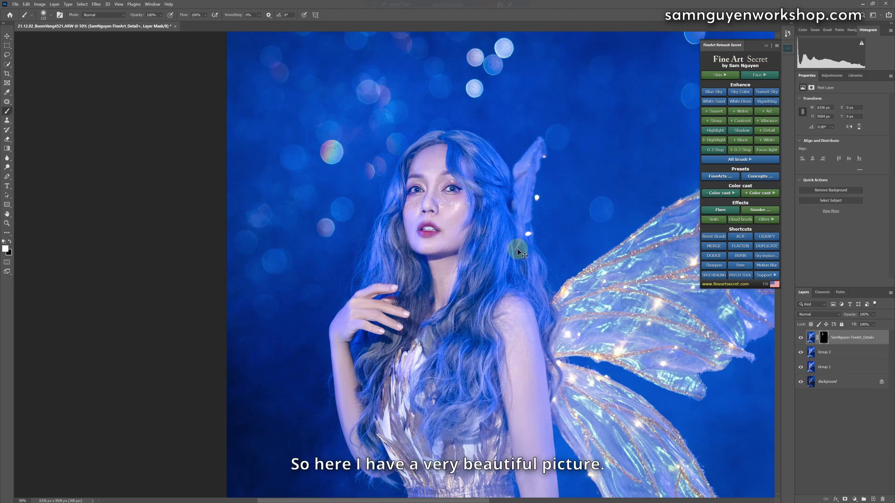
key("ctrl+minus")
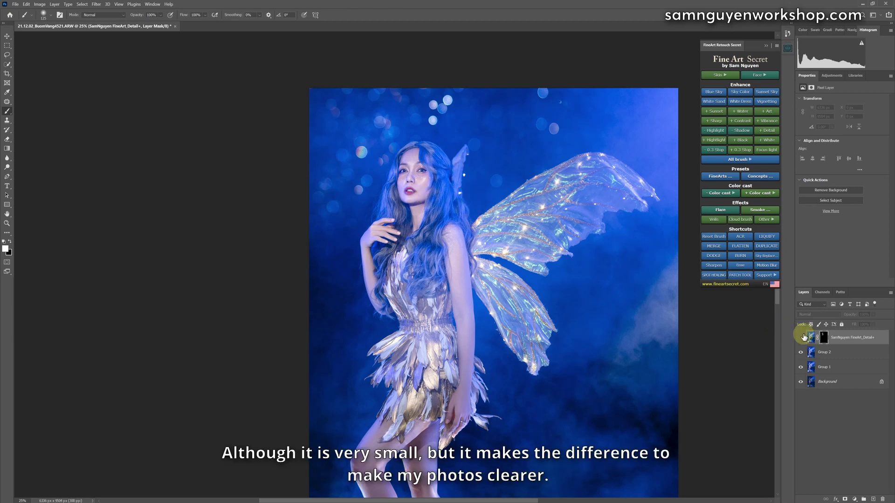
scroll(604, 269, "down", 1)
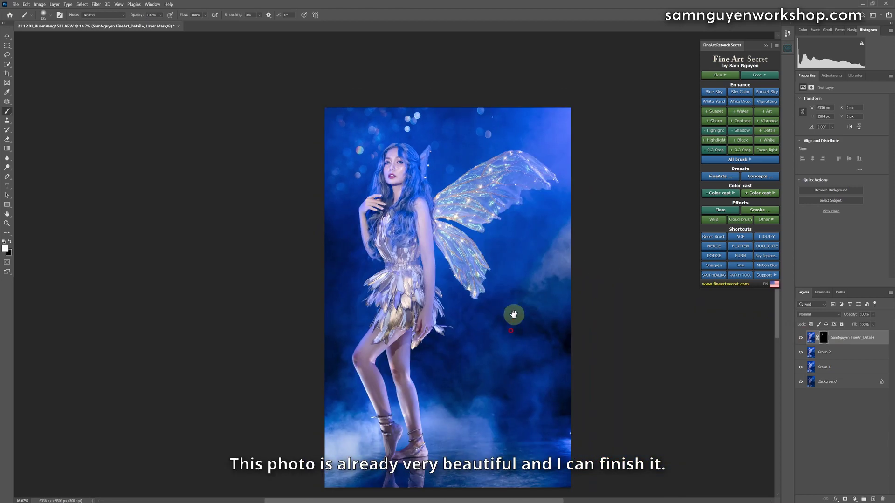
scroll(513, 314, "down", 1)
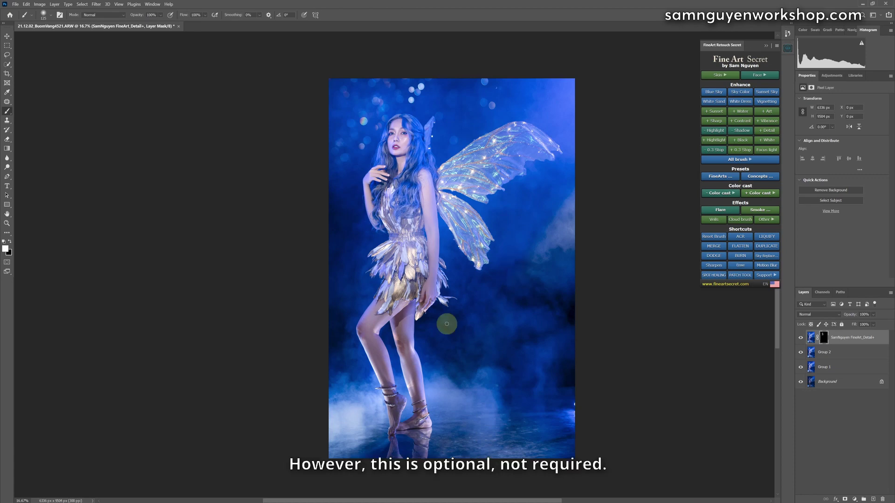
- Add white FineArt smoke, moved lower right, rotated about 46° and enlarged over the bottom
left_click(751, 211)
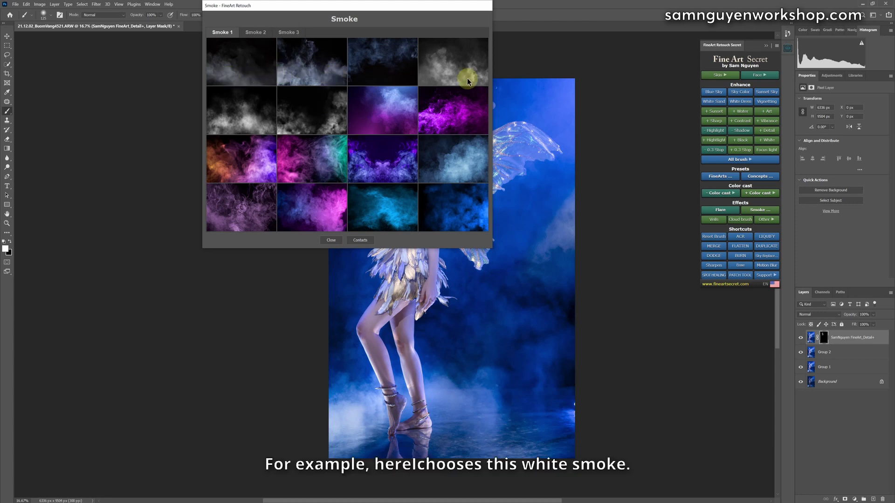
left_click(250, 67)
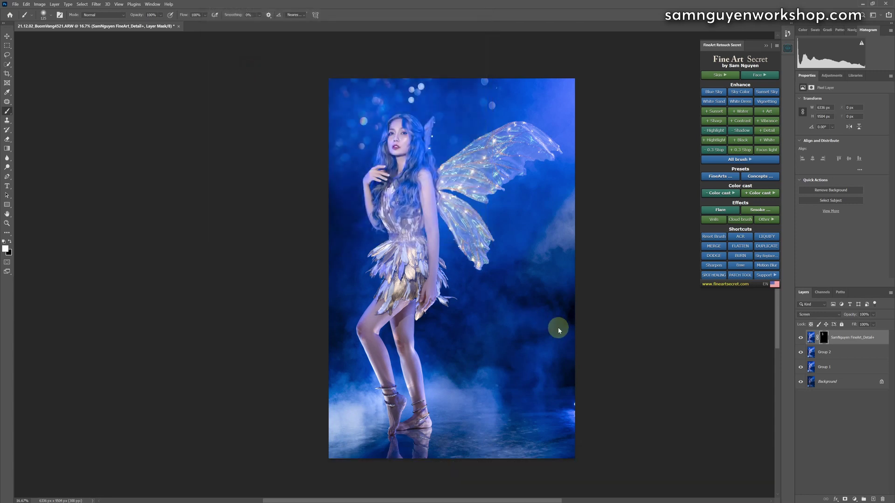
left_click_drag(508, 166, 591, 369)
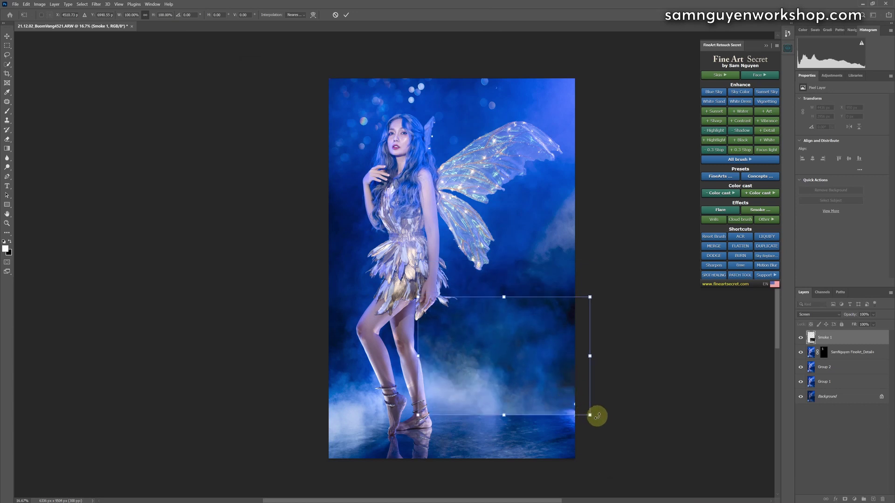
mouse_move(606, 416)
left_mouse_down()
mouse_move(624, 337)
mouse_move(614, 354)
mouse_move(724, 380)
left_mouse_up()
left_click_drag(494, 365, 541, 388)
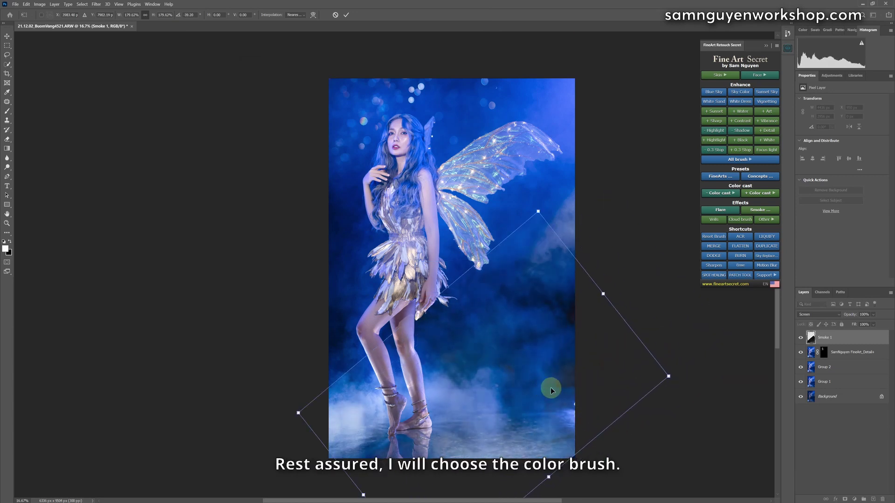
key("Return")
- Add the smoke colour layers and paint a blue tint on the Brush Color layer
left_click(427, 246)
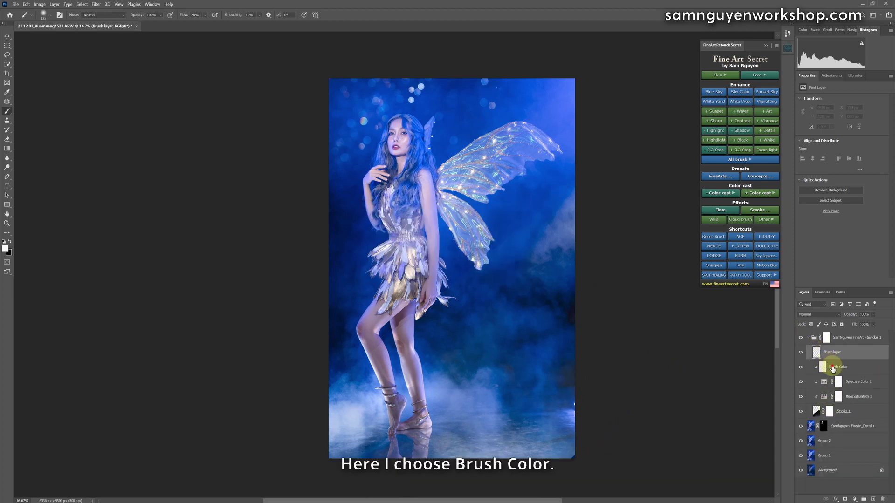
left_click(832, 368)
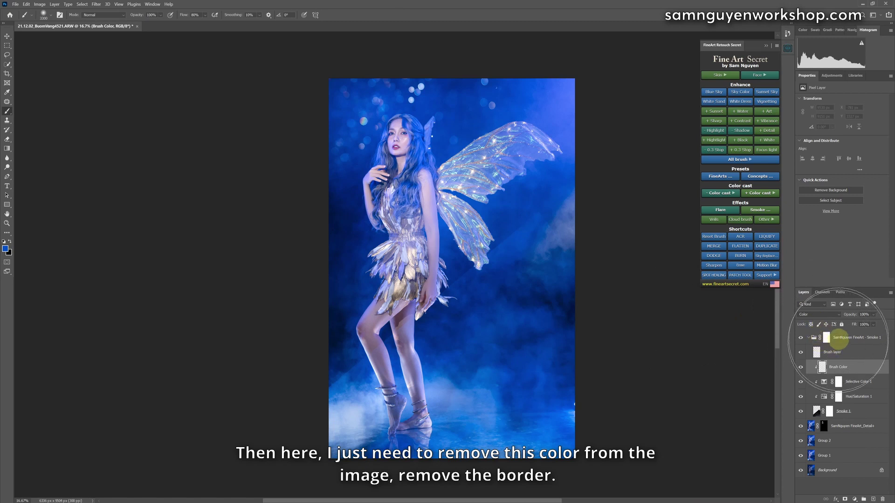
- Paint black on the Smoke group mask to clear smoke from the ankle and foot
left_click(840, 338)
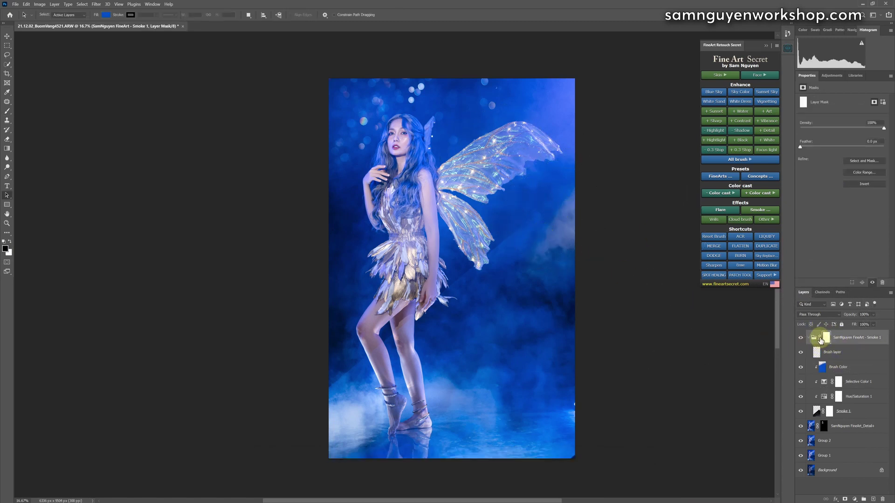
key("b")
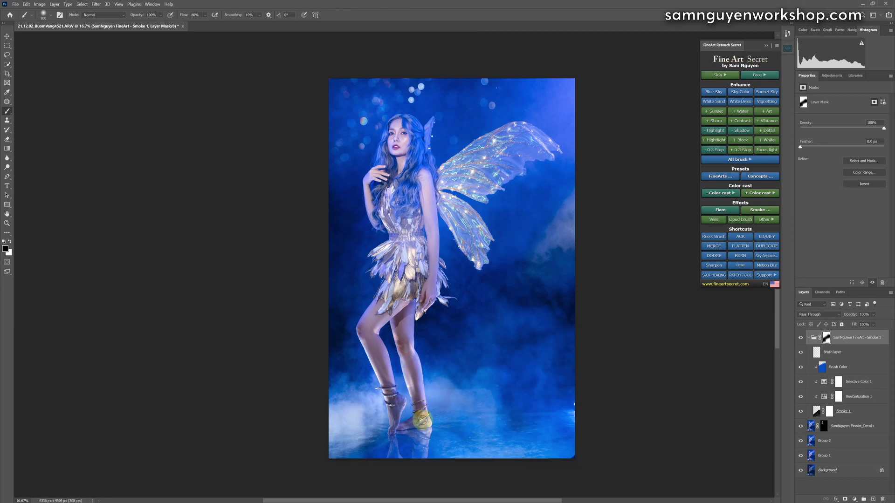
left_click_drag(399, 400, 397, 418)
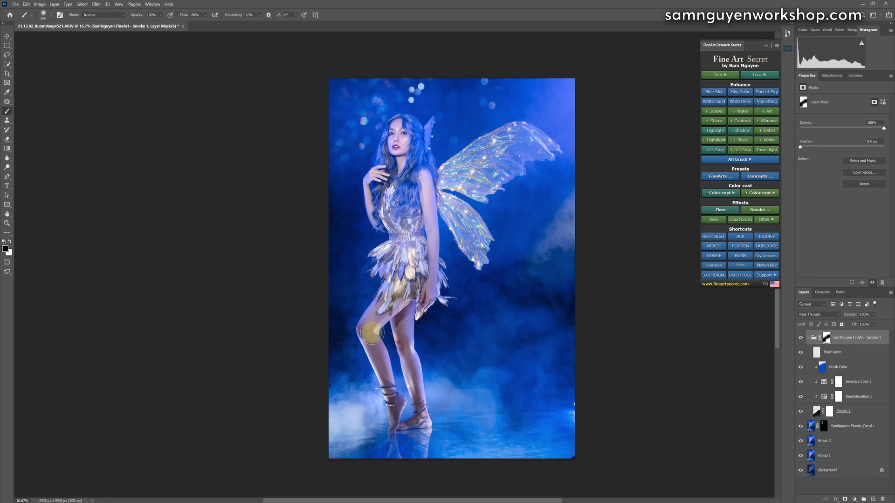
left_click(394, 410)
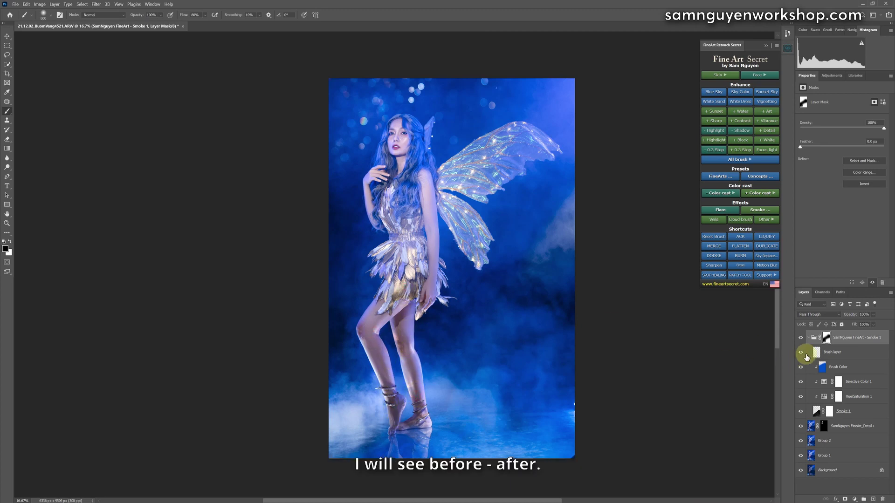
- Toggle the smoke's visibility to compare before and after
left_click(801, 338)
left_click(802, 339)
left_click(802, 338)
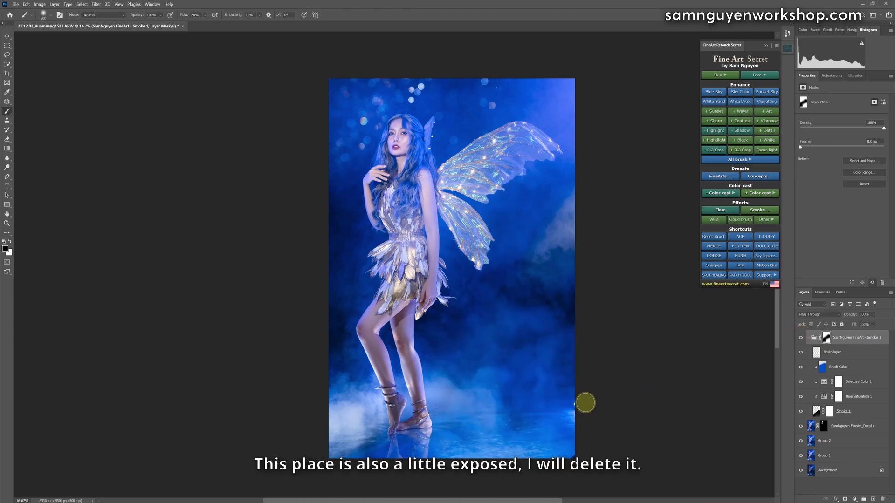
- Conceal the lassoed overexposed spot at the right edge on a new layer
left_click(714, 246)
left_click_drag(586, 362, 596, 408)
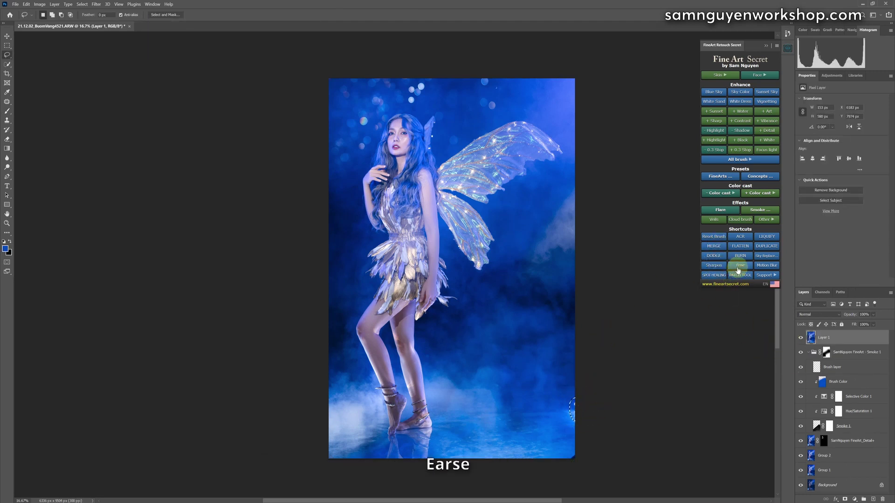
left_click(737, 265)
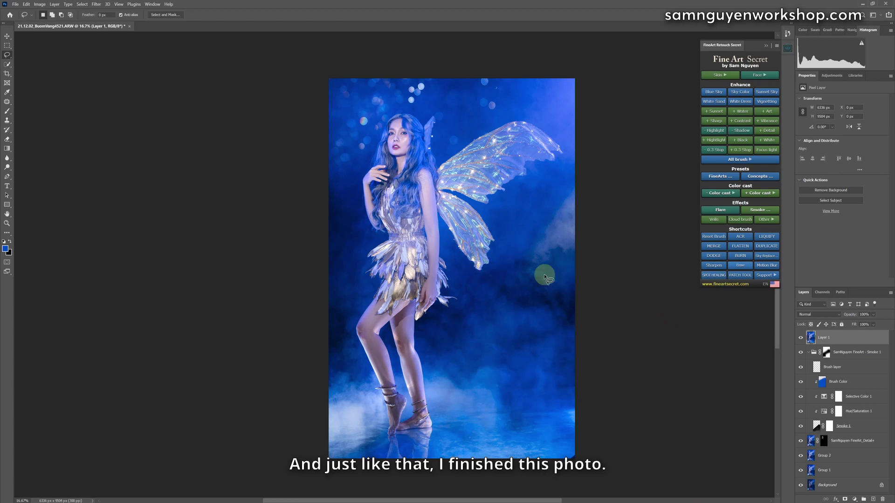
scroll(607, 282, "down", 3)
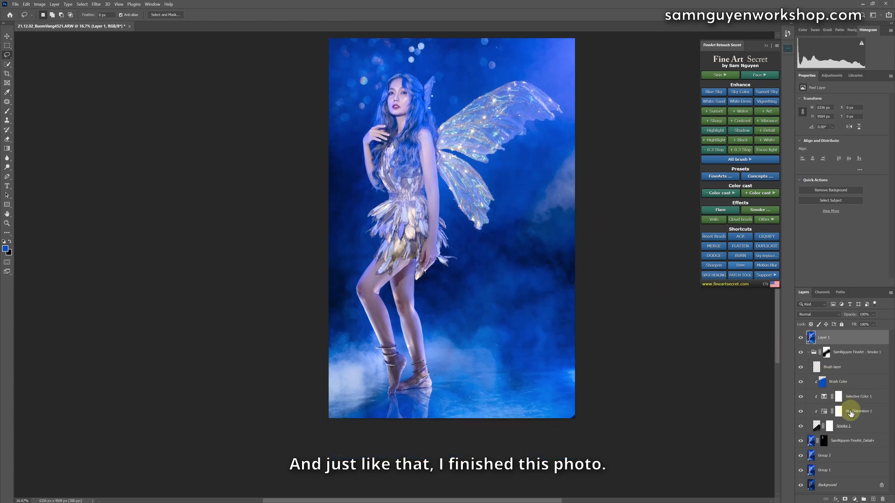
- Group the retouching layers into Group 3 and toggle it to compare with the original
left_click(857, 475)
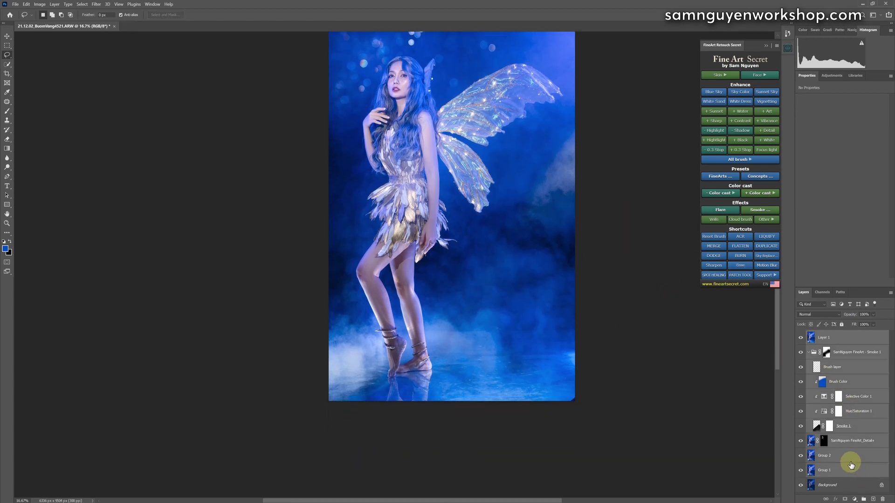
key("ctrl+g")
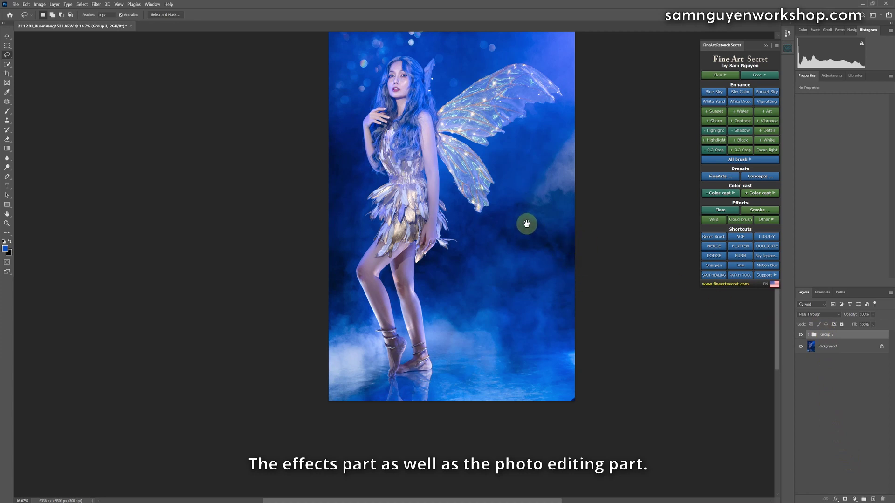
left_click_drag(524, 223, 525, 264)
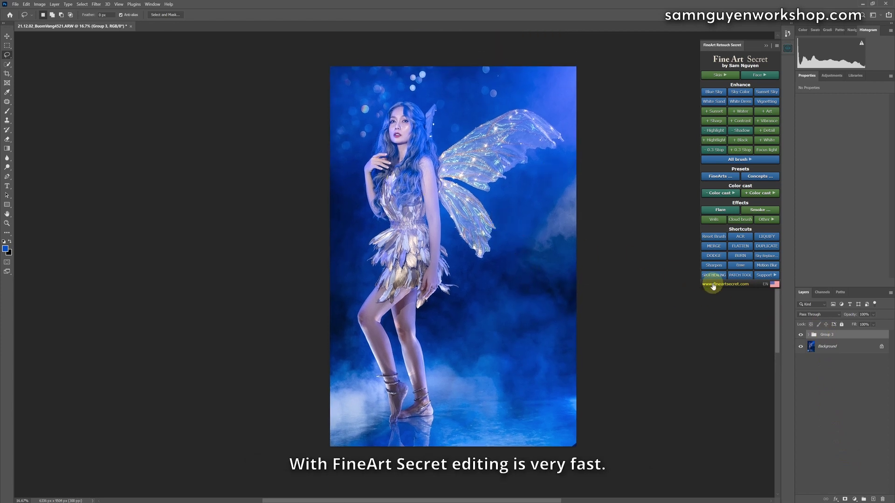
left_click(798, 336)
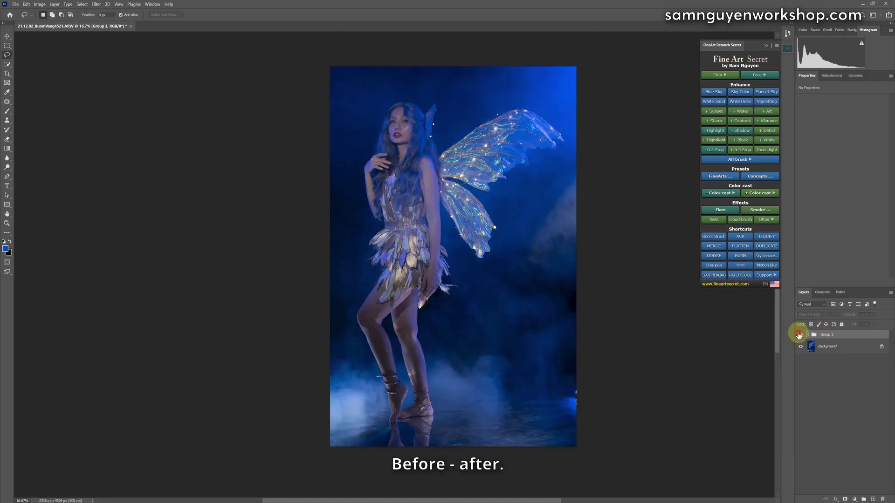
left_click(799, 335)
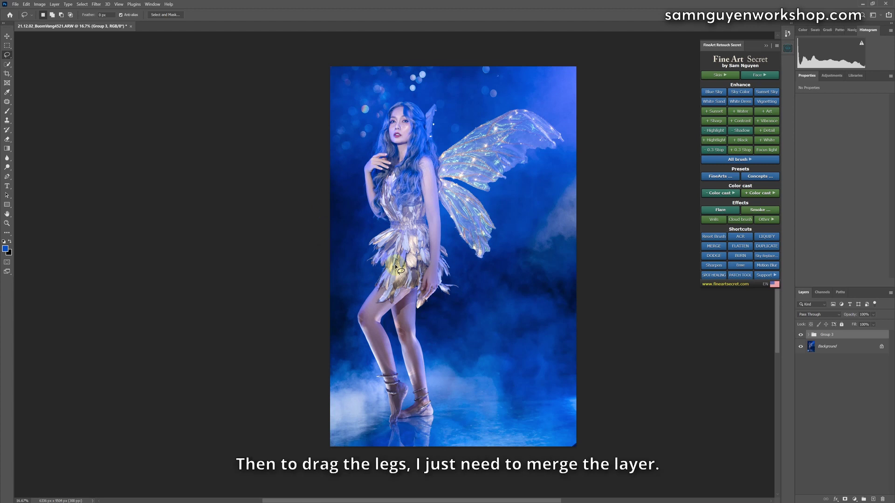
- Merge everything into a new Layer 2, then shrink and reposition it inside the frame
left_click(709, 246)
key("ctrl+t")
left_click_drag(575, 68, 572, 75)
left_click_drag(482, 182, 489, 169)
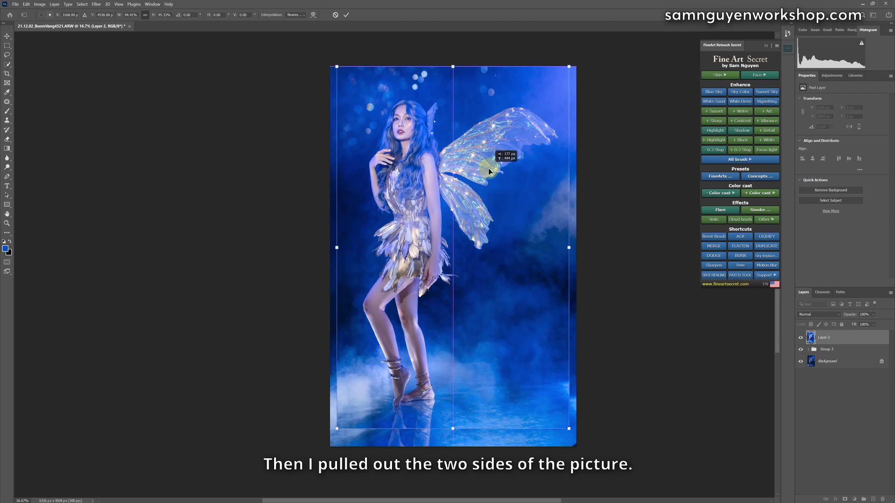
key("Return")
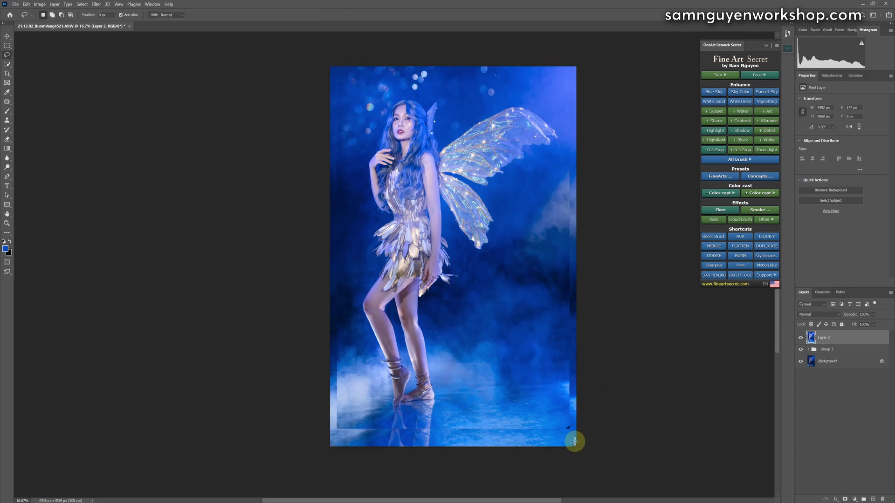
- Stretch the selected lower part of the photo downward to lengthen the legs
left_click_drag(575, 442, 173, 292)
key("ctrl+t")
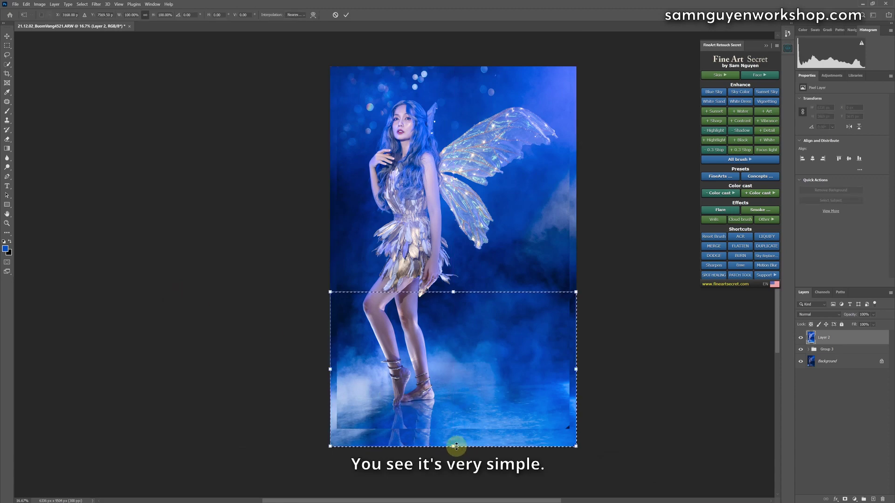
left_click_drag(454, 445, 454, 462)
key("Return")
scroll(455, 210, "up", 3)
scroll(454, 210, "down", 3)
- Adjust the right half and left edge strip to fill the frame, then compare before and after
left_click_drag(602, 168, 434, 447)
key("ctrl+t")
left_click_drag(575, 255, 569, 254)
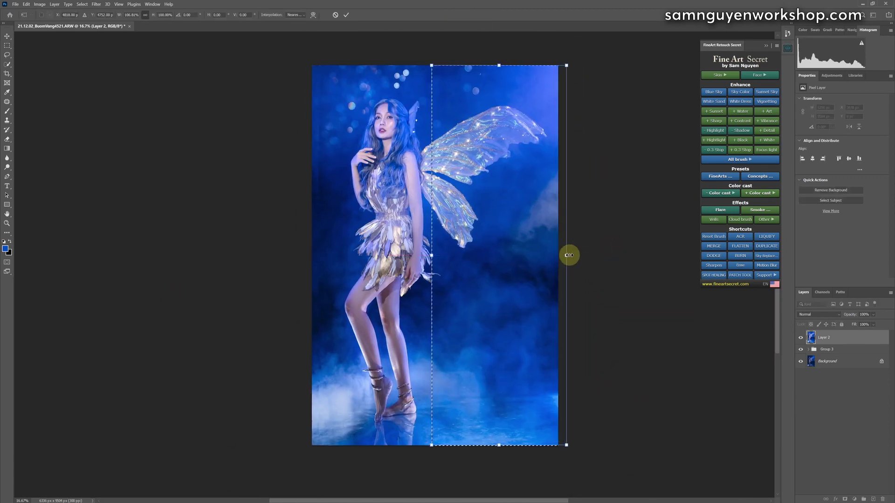
key("Return")
left_click_drag(342, 64, 311, 447)
key("ctrl+t")
left_click_drag(312, 256, 301, 257)
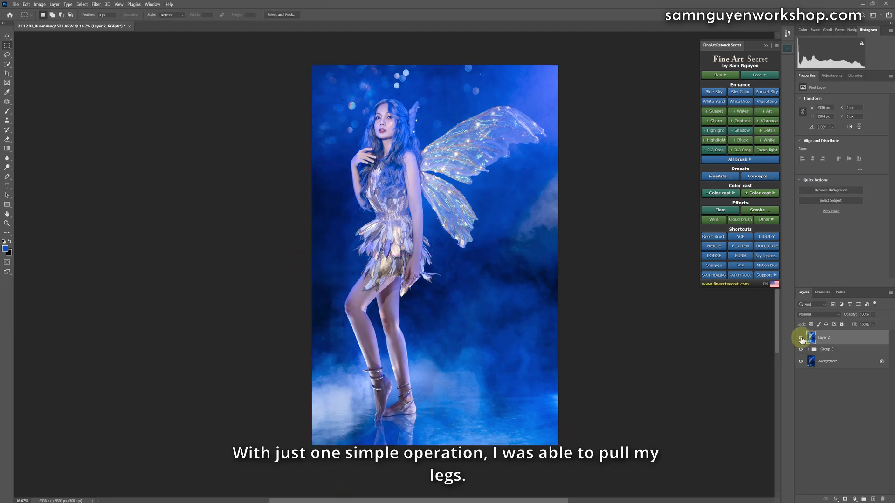
left_click(801, 340)
left_click(801, 338)
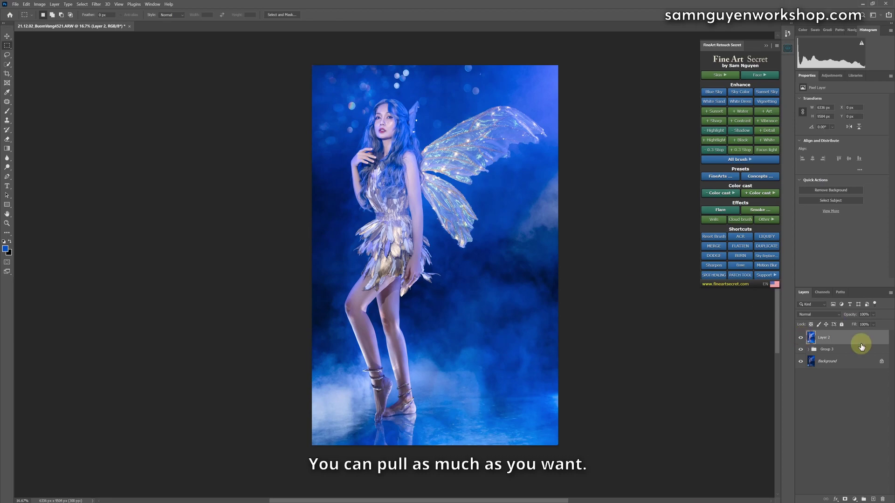